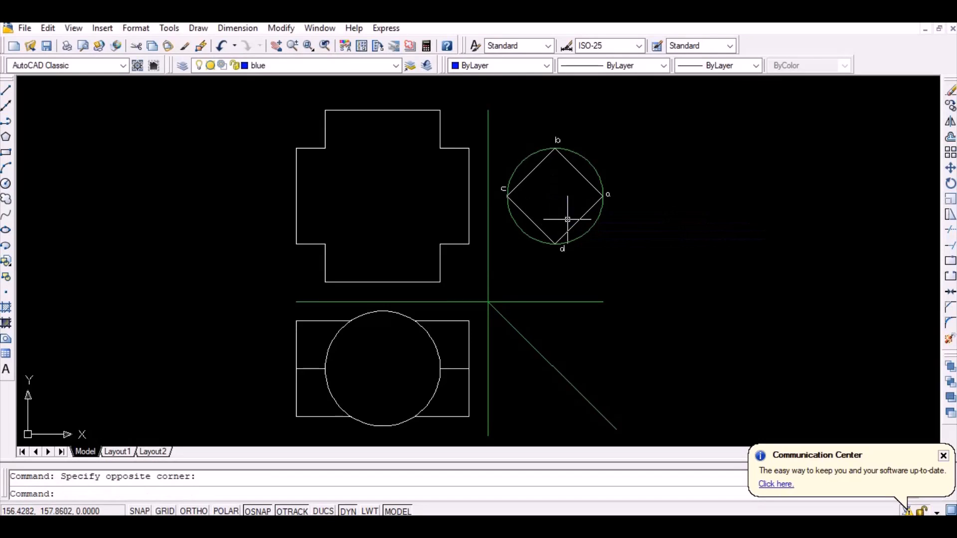
With Ortho on, draw horizontal projectors from corners b, a-c and d across the front view.
type("l")
key("Return")
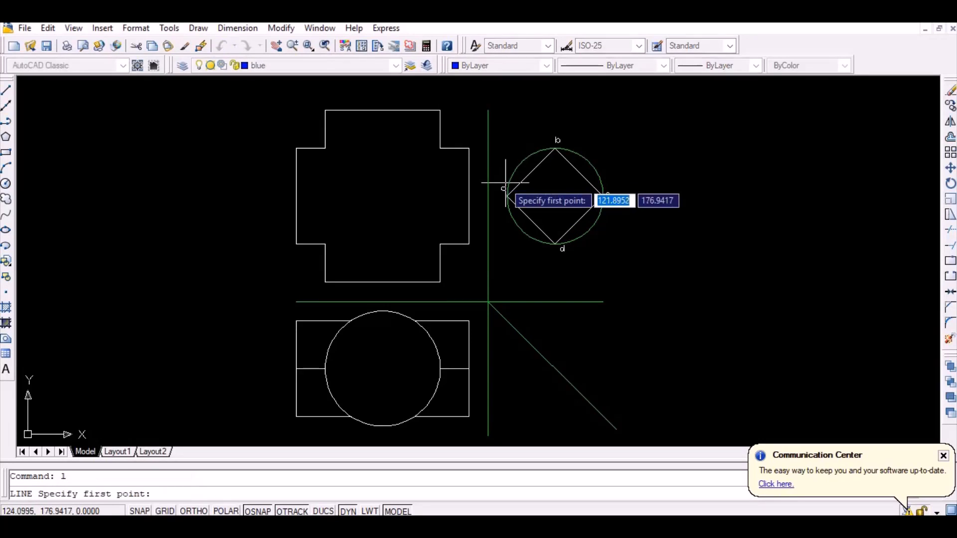
left_click(555, 148)
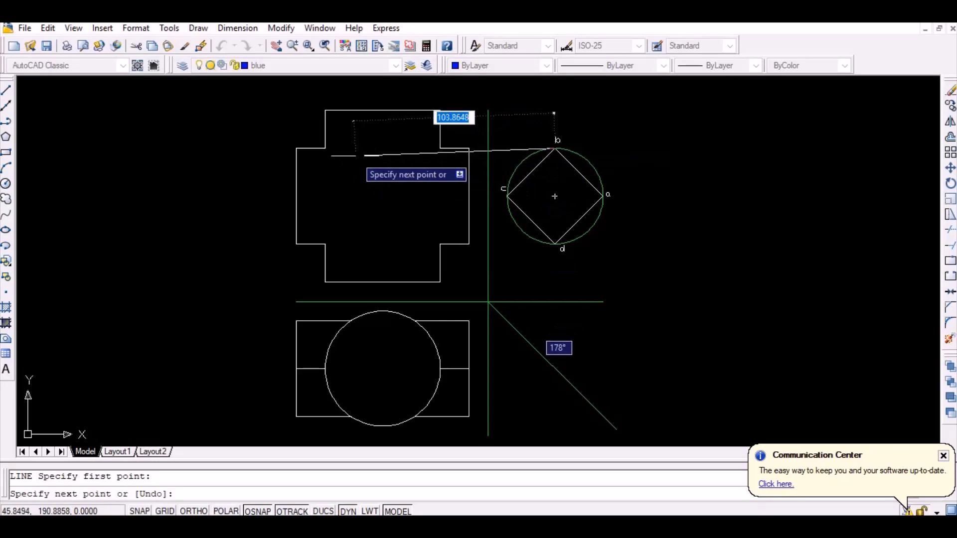
key("F8")
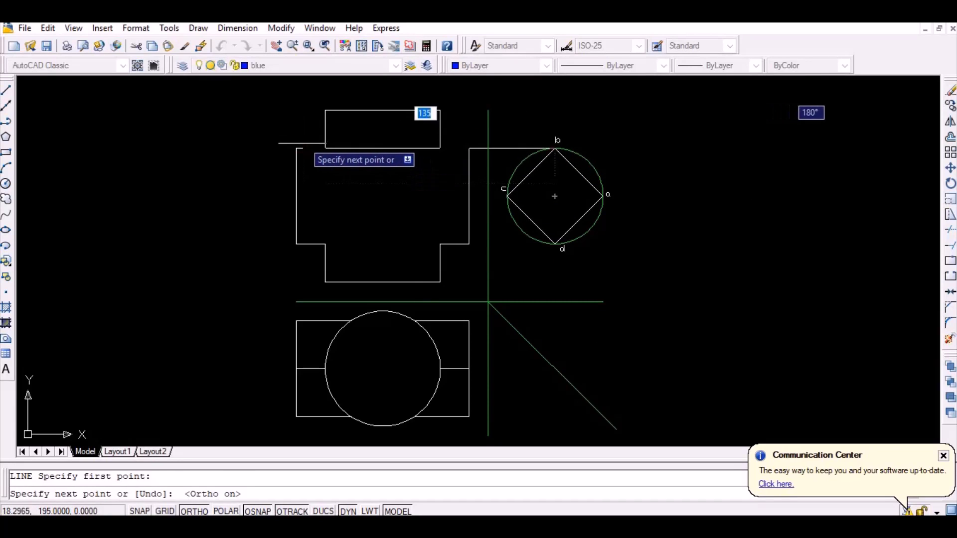
left_click(296, 149)
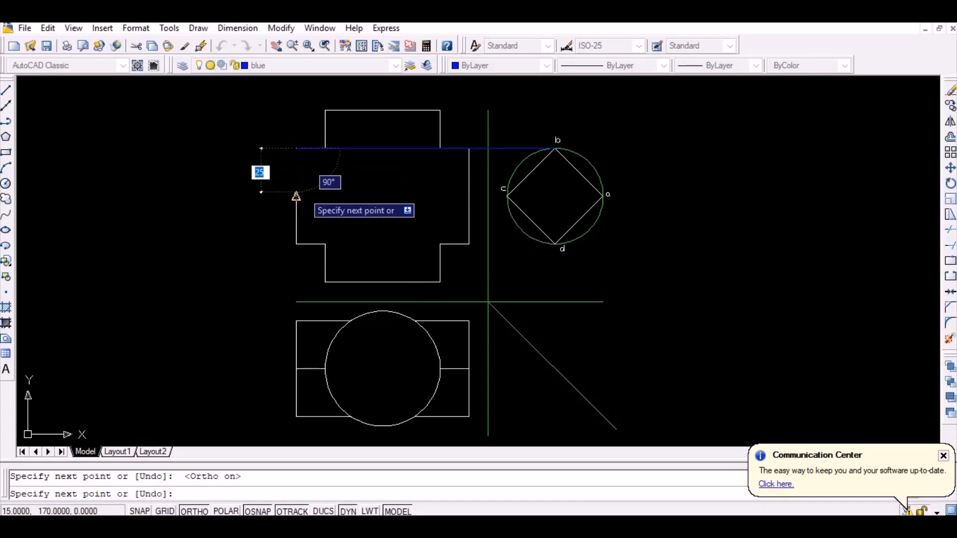
key("Return")
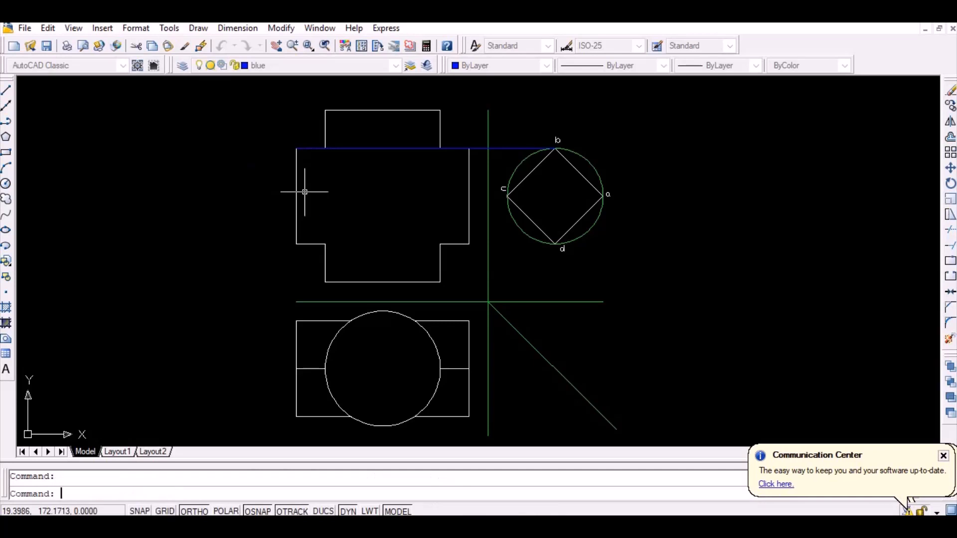
key("Return")
left_click(604, 196)
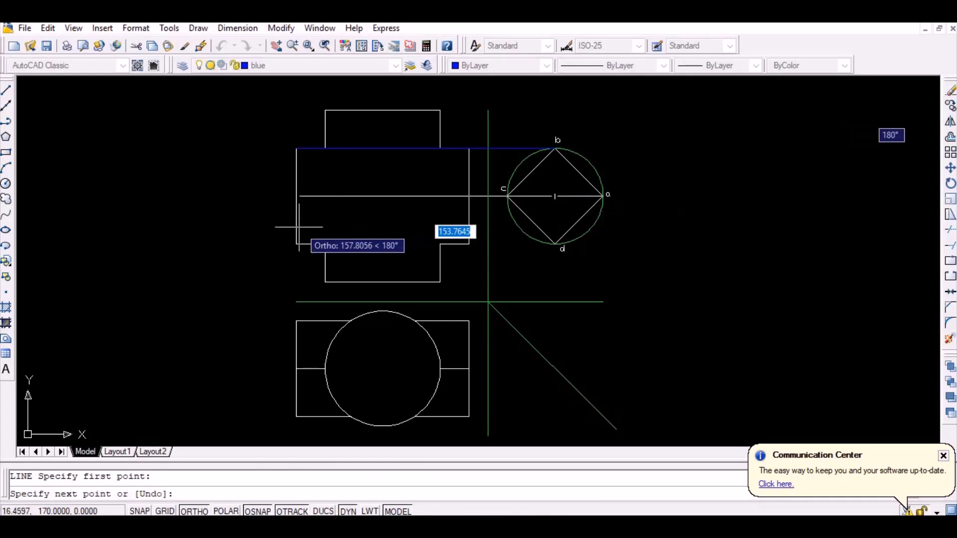
left_click(297, 196)
key("Return")
key("Return")
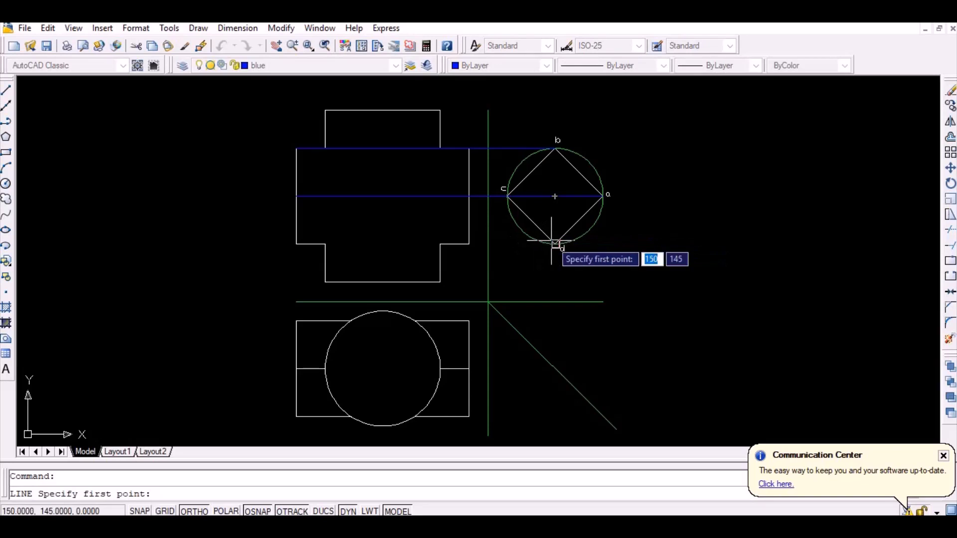
left_click(555, 244)
left_click(297, 243)
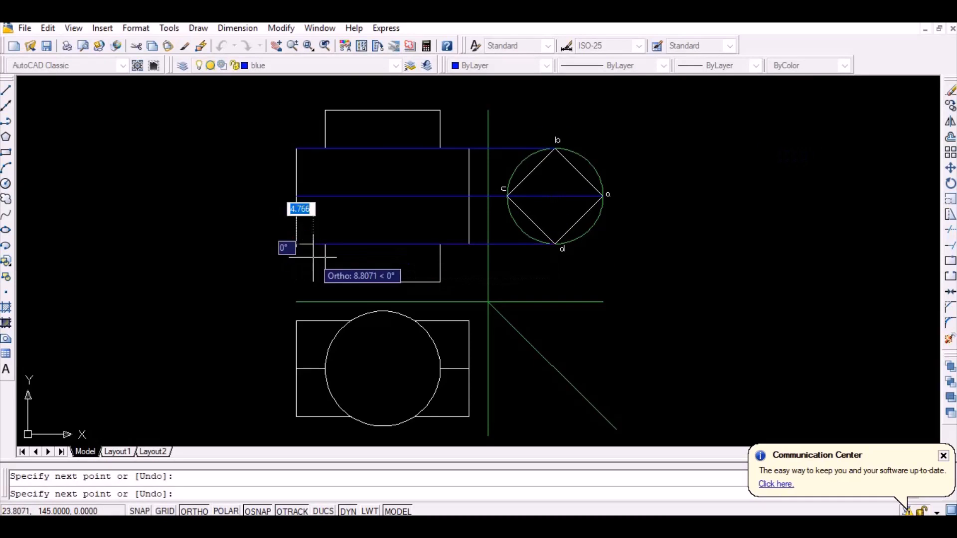
key("Return")
Draw vertical projectors from corners c, b and a down past the mitre line.
key("Return")
left_click(507, 198)
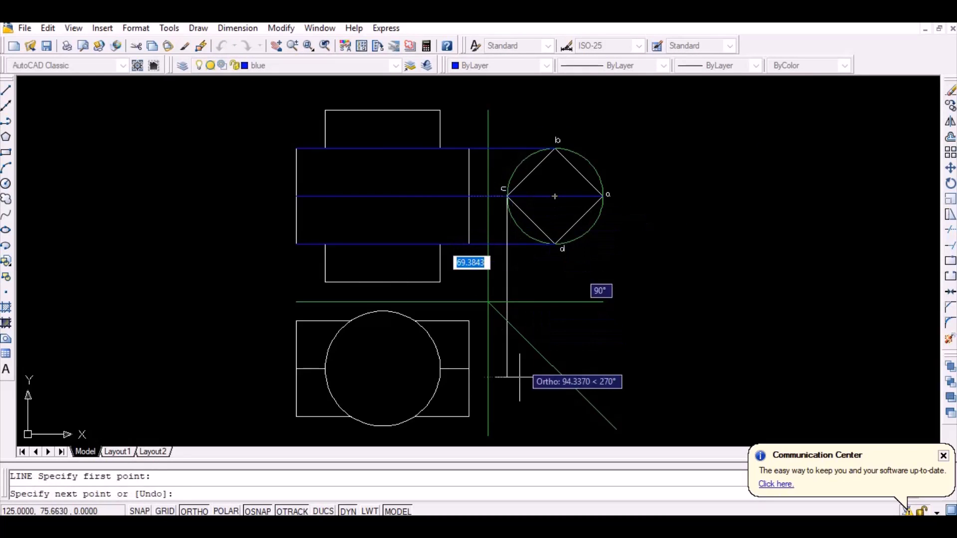
left_click(508, 349)
key("Return")
key("Return")
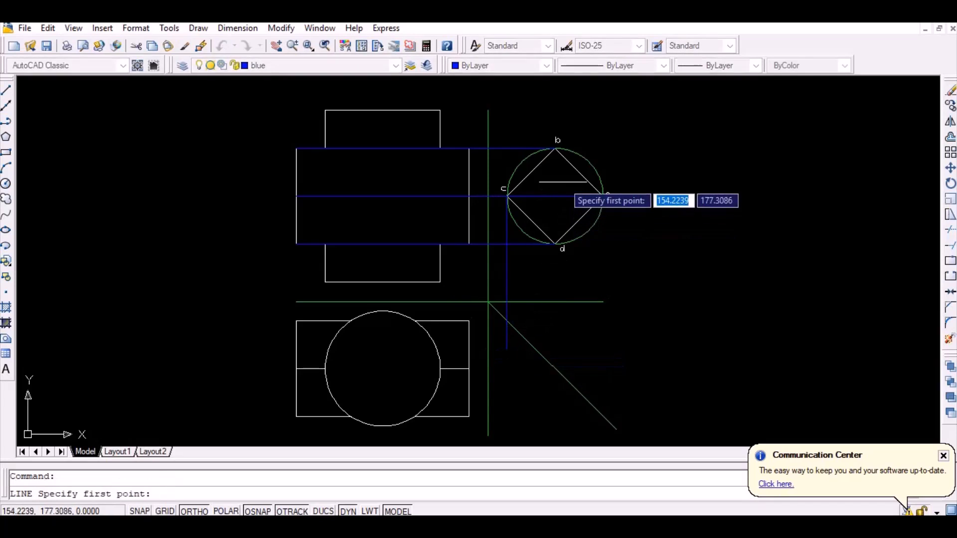
left_click(556, 148)
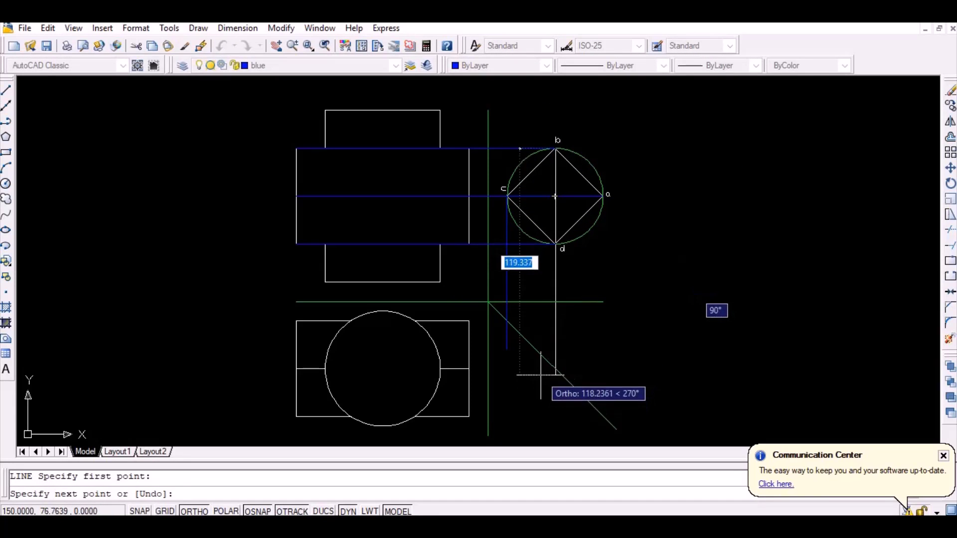
left_click(555, 381)
key("Return")
key("Return")
left_click(604, 195)
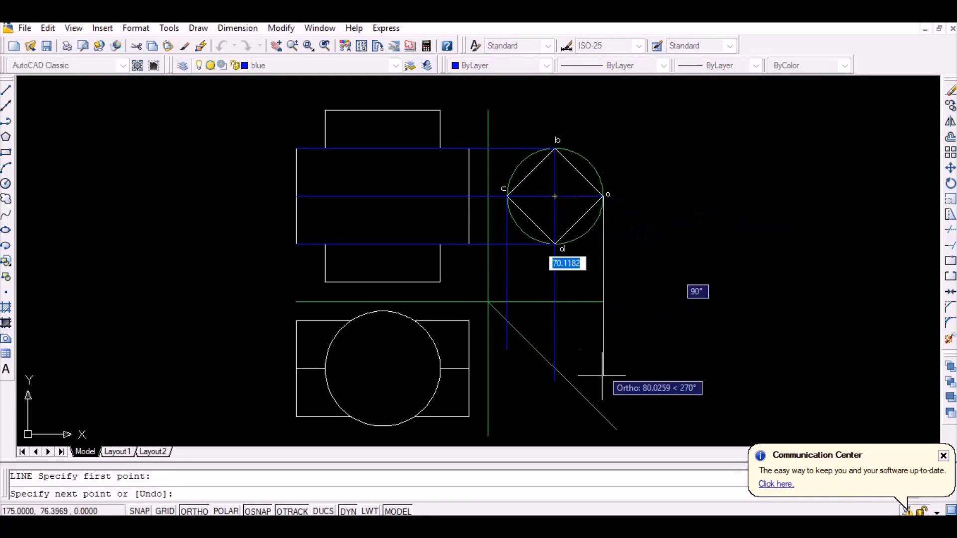
left_click(604, 423)
key("Return")
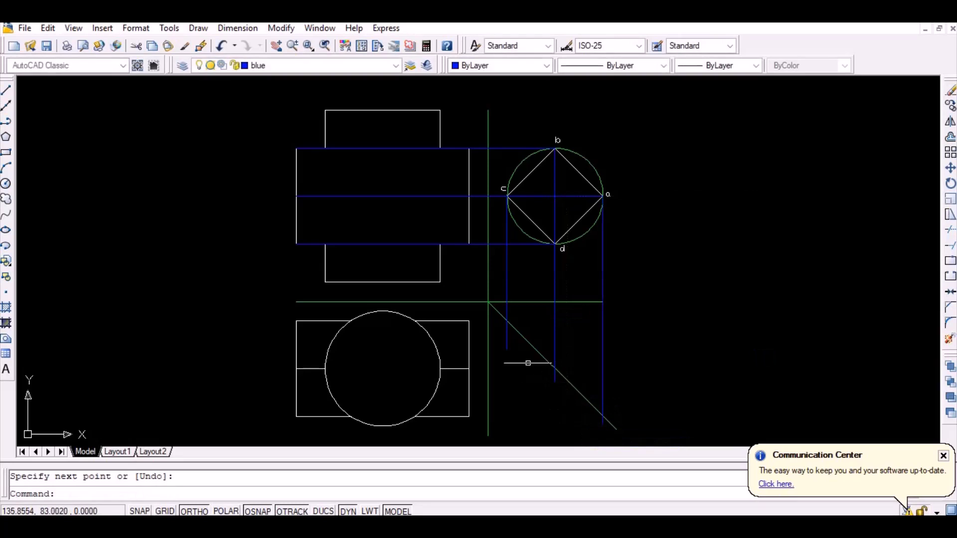
key("Return")
Carry the c, b and a mitre-line intersections horizontally across the top view.
left_click(507, 320)
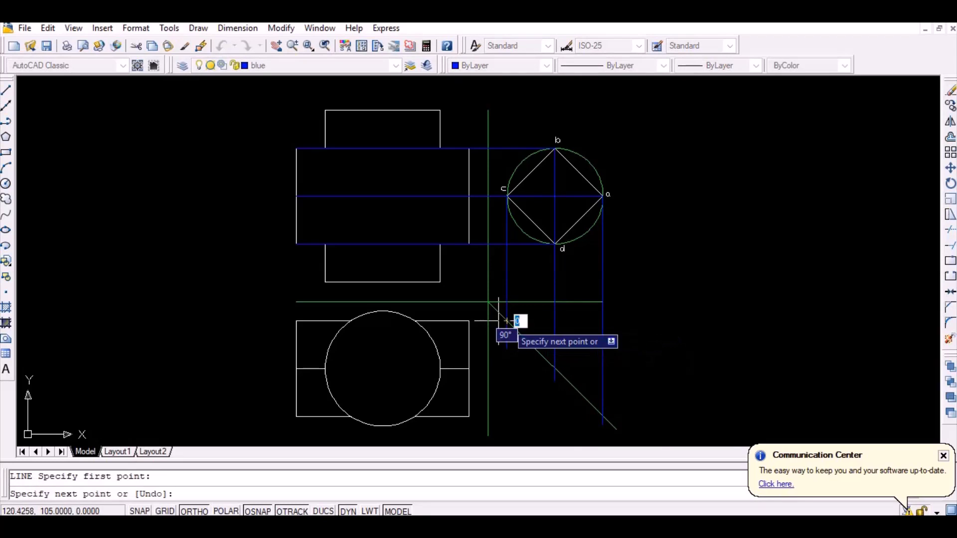
left_click(296, 321)
key("Return")
key("Return")
left_click(555, 369)
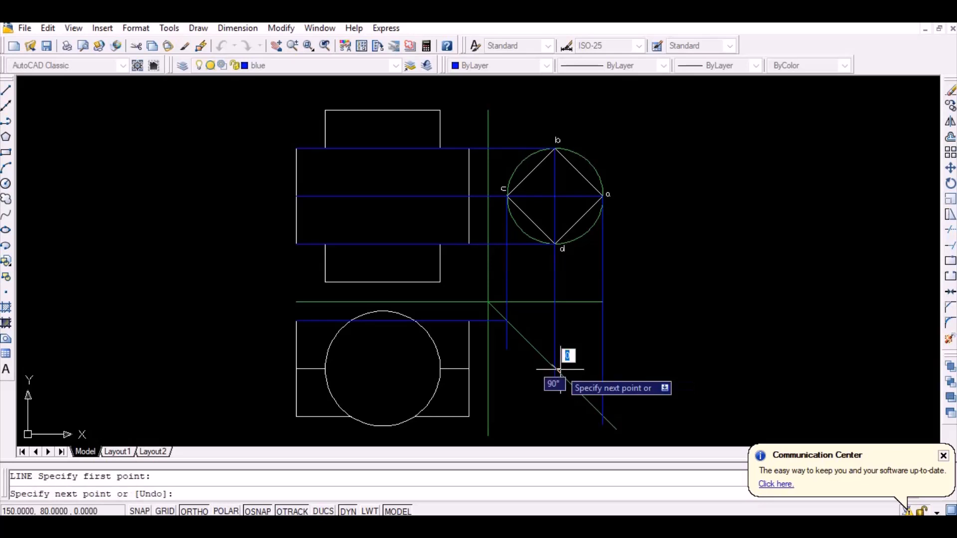
left_click(297, 369)
key("Return")
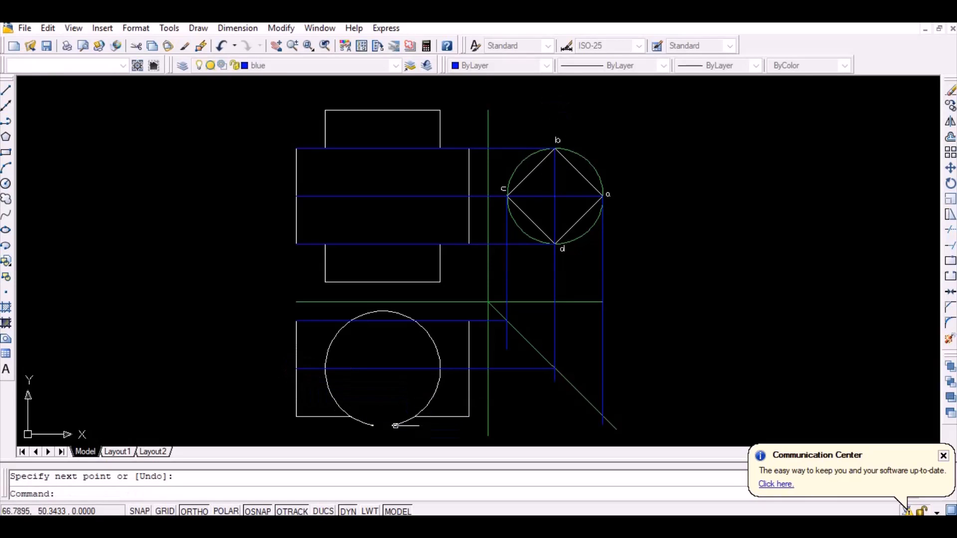
key("Return")
left_click(604, 418)
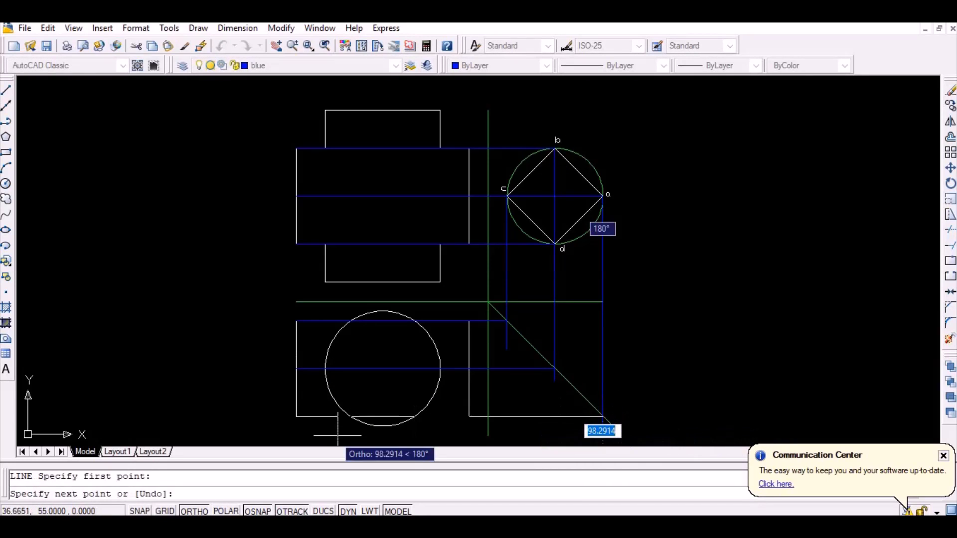
left_click(296, 417)
key("Return")
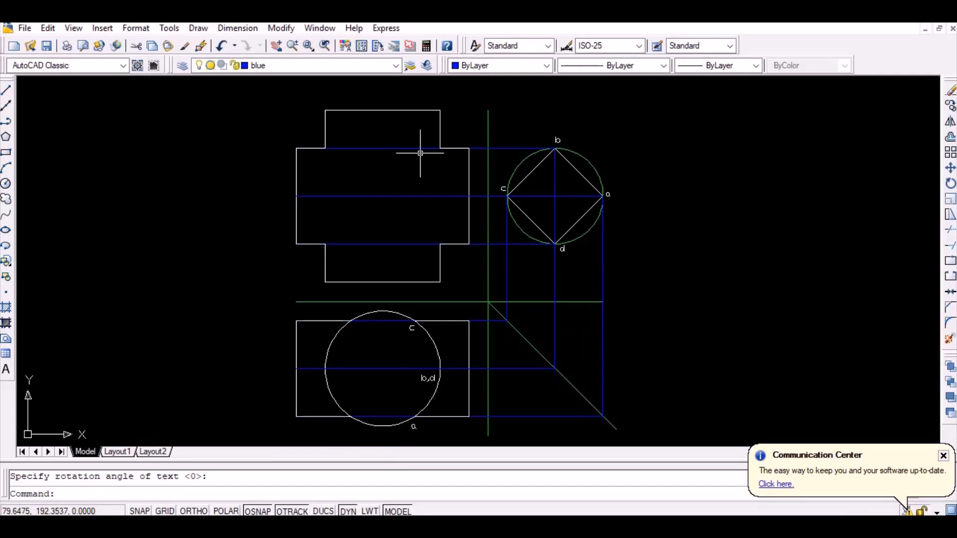
type("l")
key("Return")
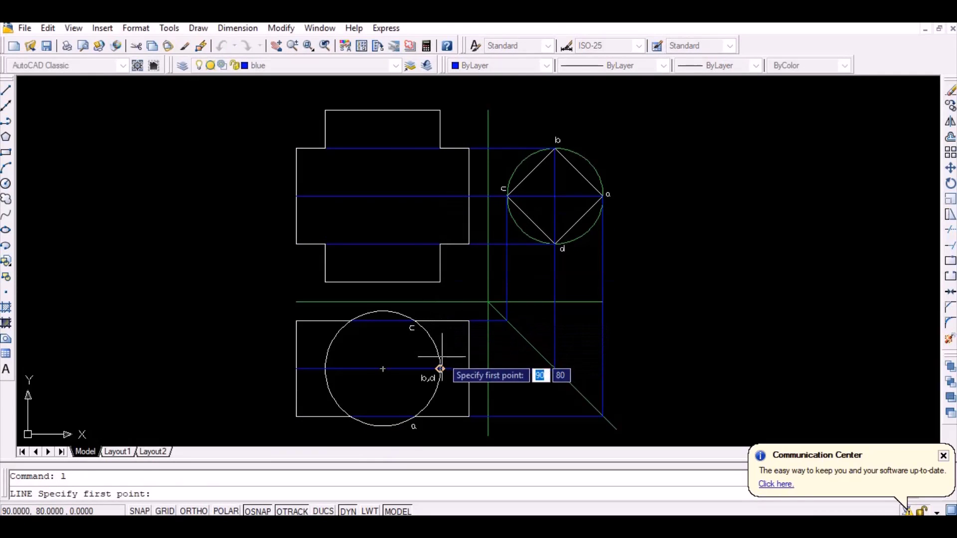
Draw vertical Ortho projectors from top-view points b,d and a up through the front view.
left_click(440, 368)
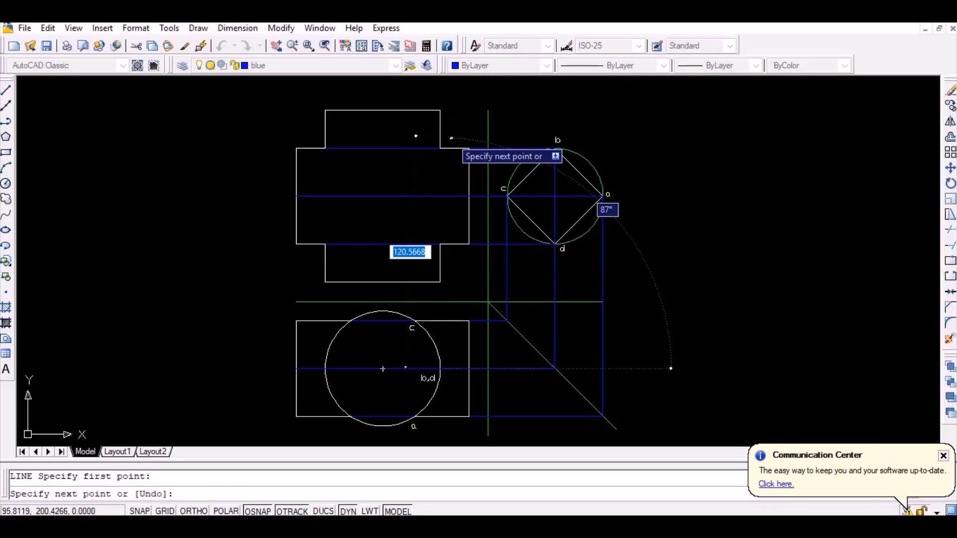
key("F8")
left_click(441, 148)
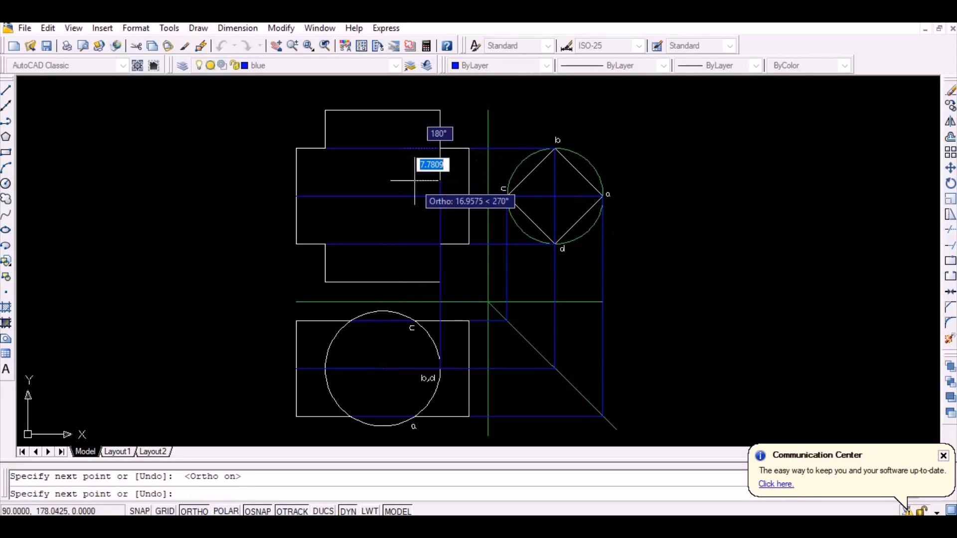
key("Return")
key("Return")
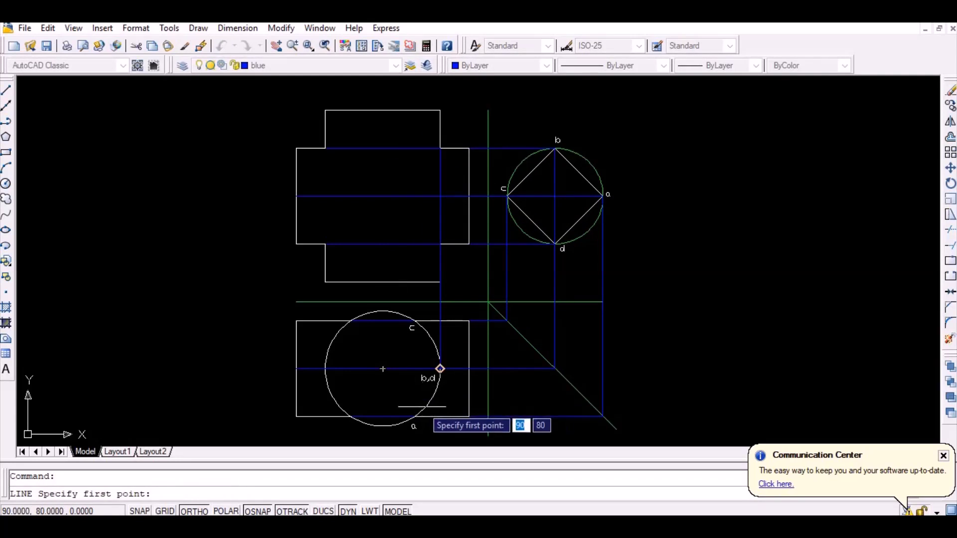
left_click(415, 417)
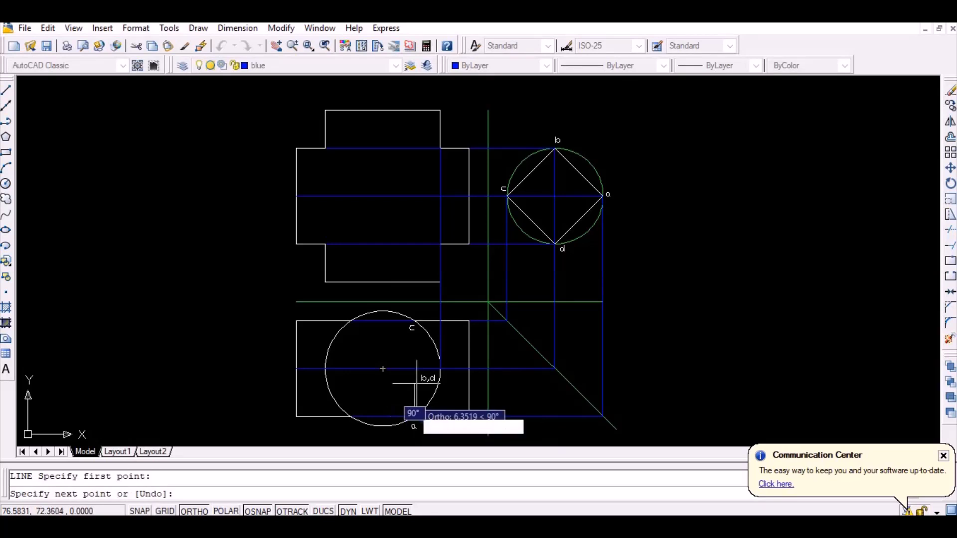
left_click(403, 136)
key("Return")
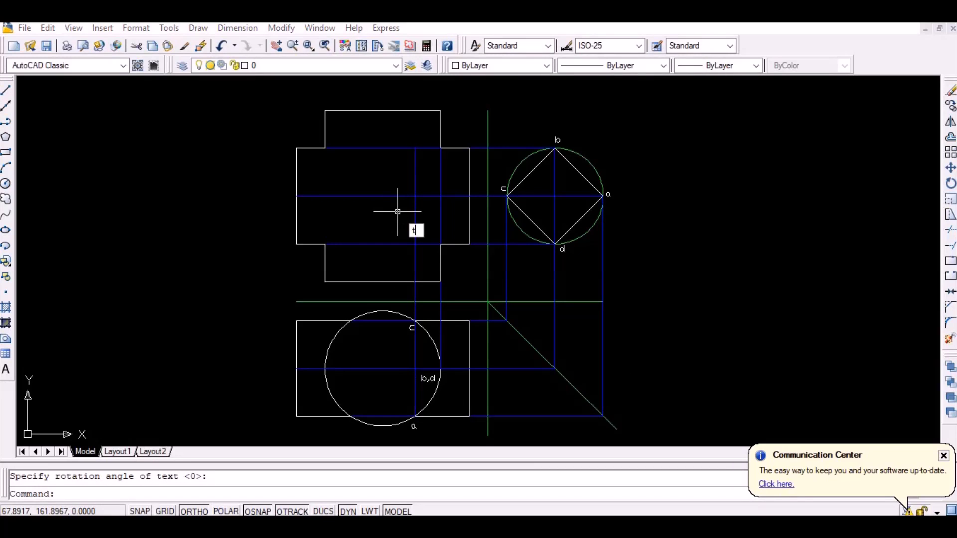
Label the front-view intersection 'a,c' with single-line text at default height.
type("text")
key("Return")
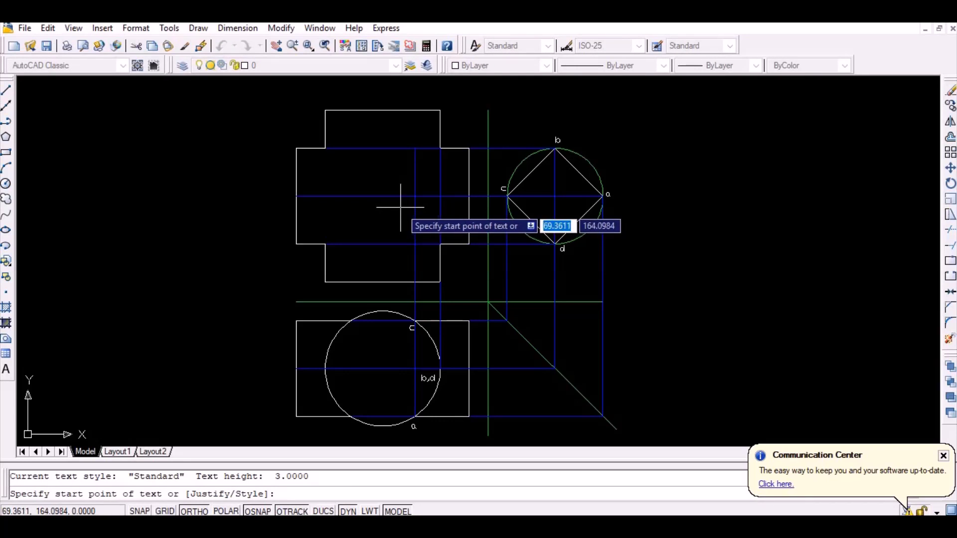
left_click(411, 208)
key("Return")
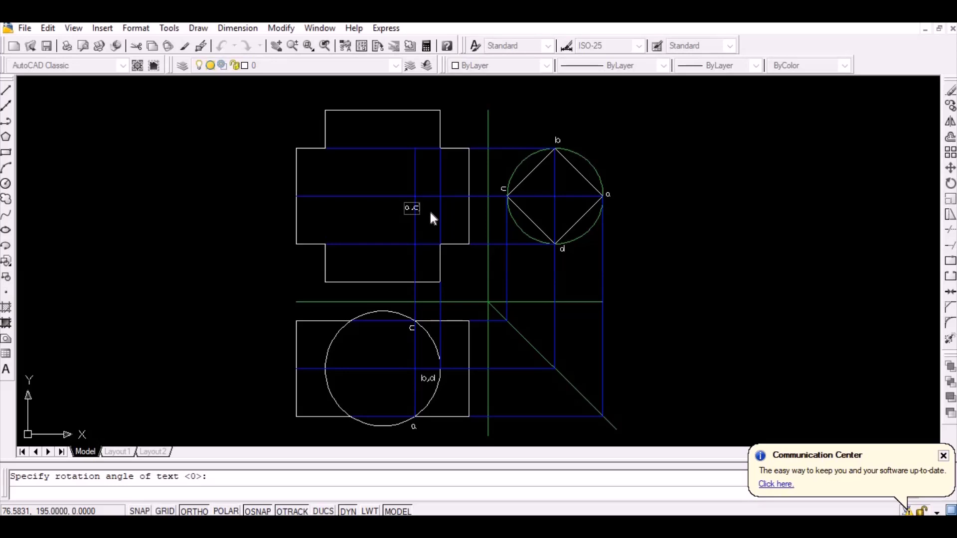
type("a,c")
key("Return")
key("Return")
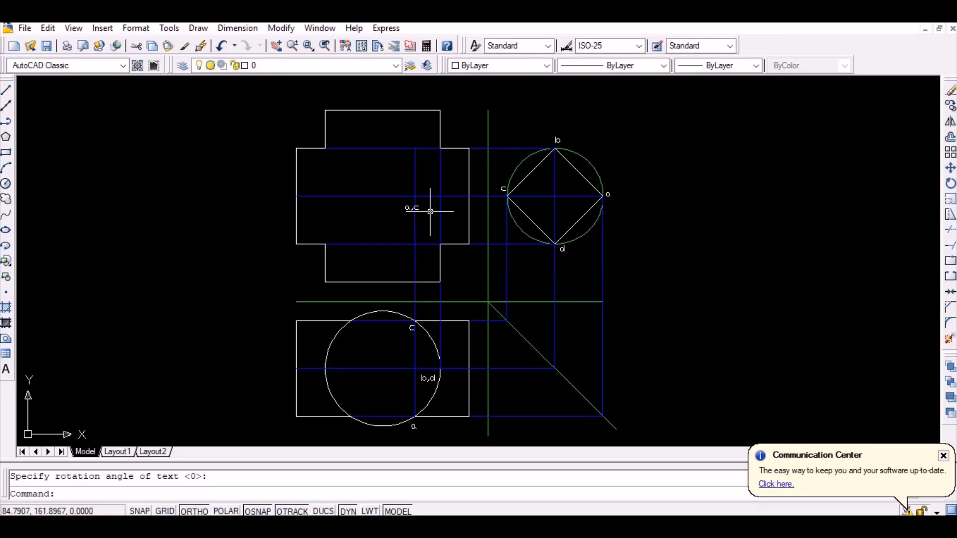
Add the labels 'b' and 'd' beside the front view's upper and lower right corners.
key("Return")
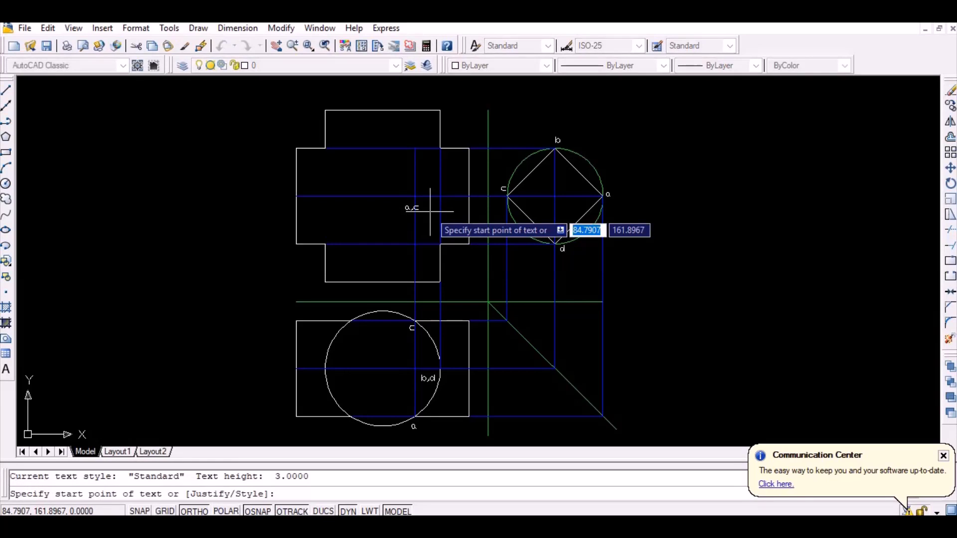
left_click(449, 141)
key("Return")
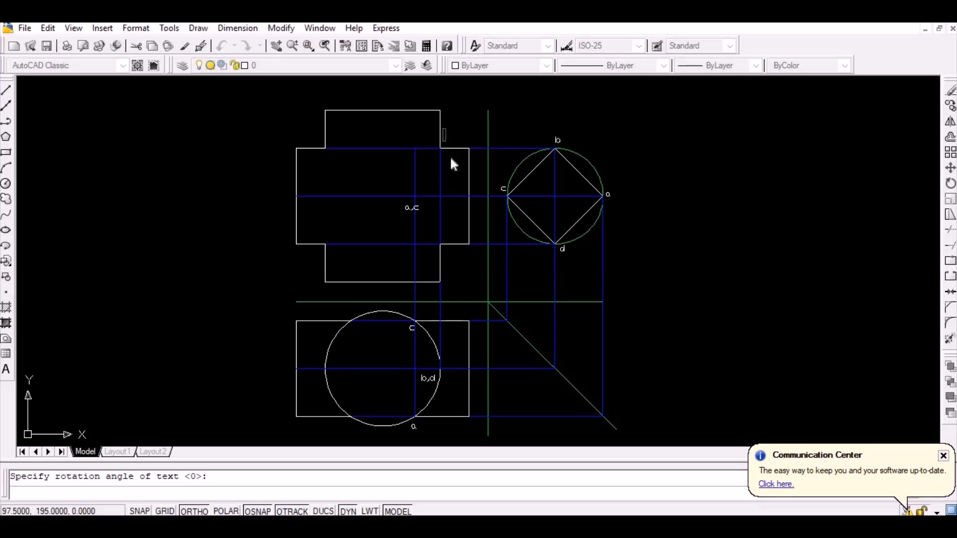
type("b")
left_click(446, 260)
type("d")
key("Return")
key("Return")
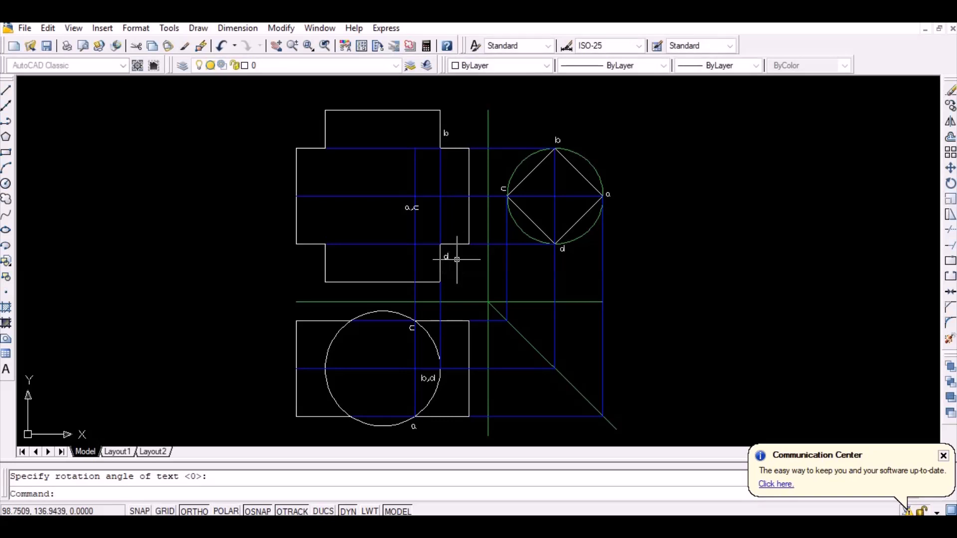
With Ortho off, draw radial lines from the circle centre at 30° and 60°.
type("l")
key("Return")
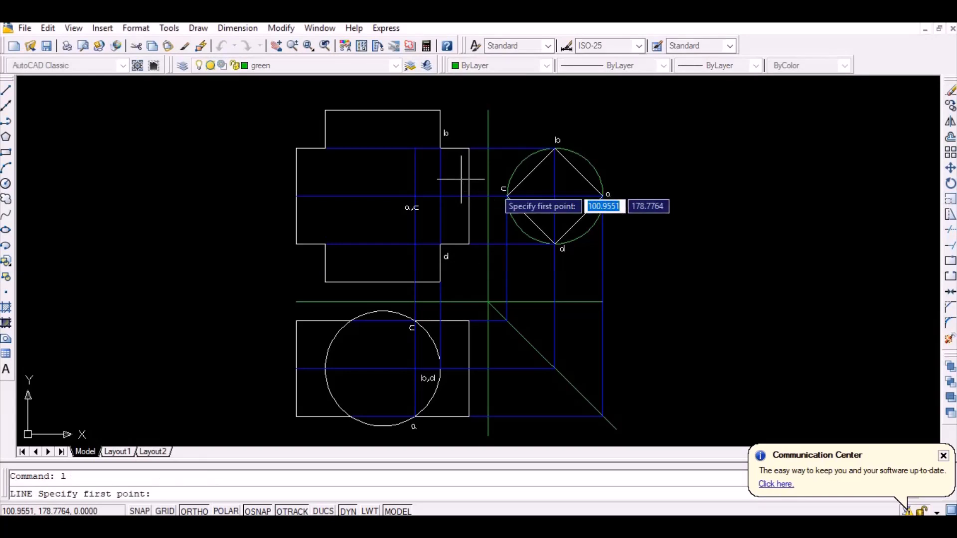
left_click(555, 196)
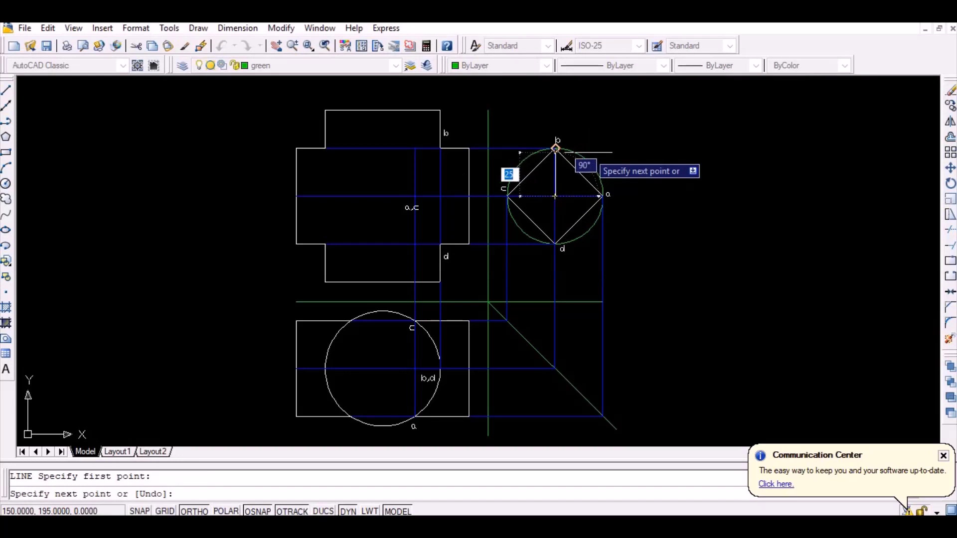
key("F8")
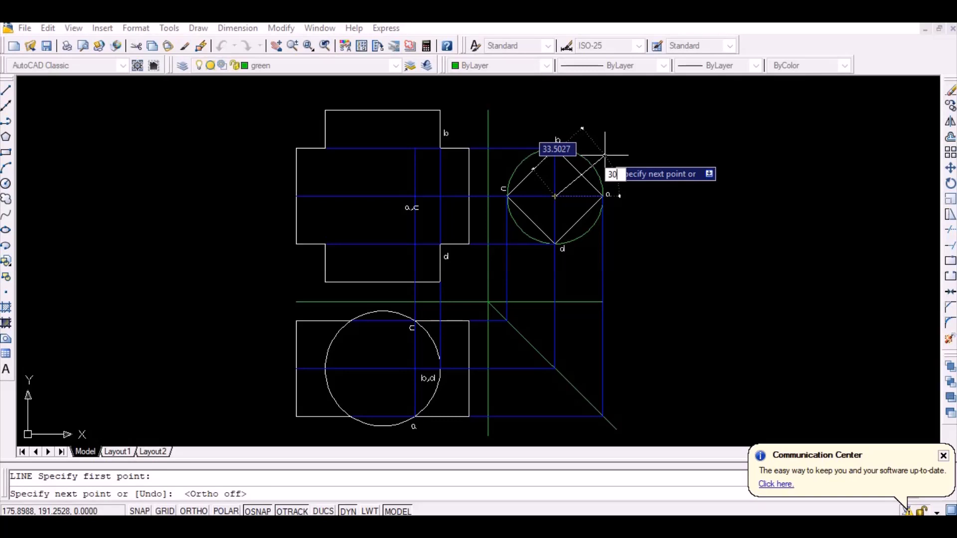
type("30")
key("Return")
key("Return")
key("Return")
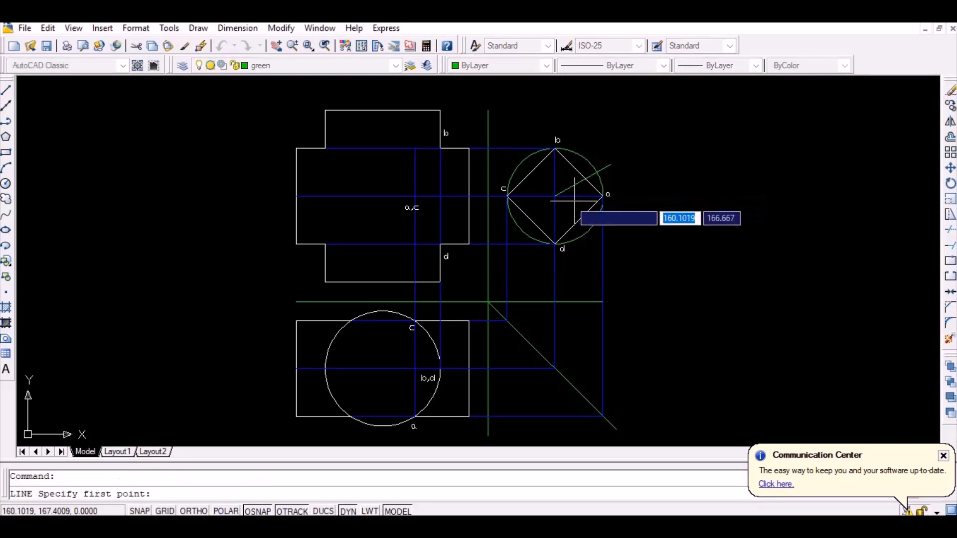
left_click(556, 196)
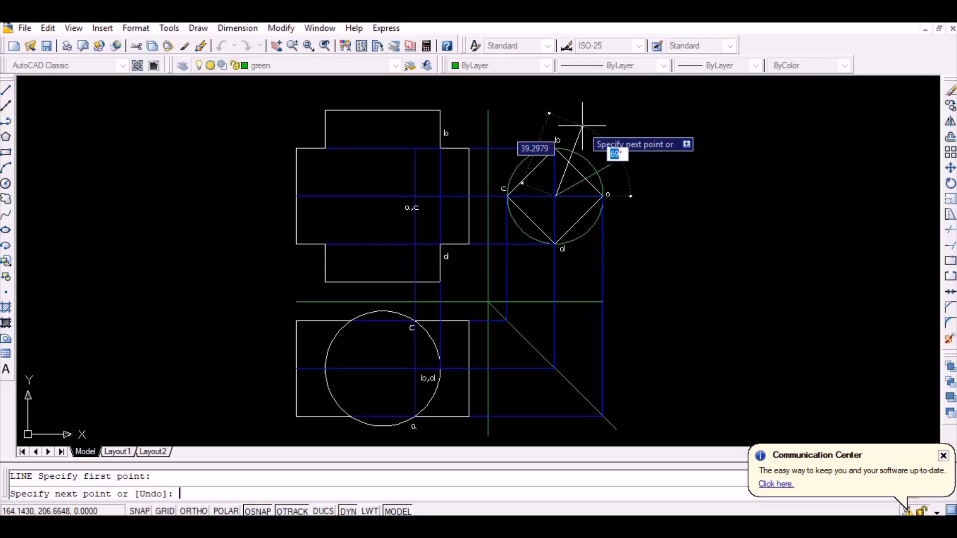
type("6")
key("Tab")
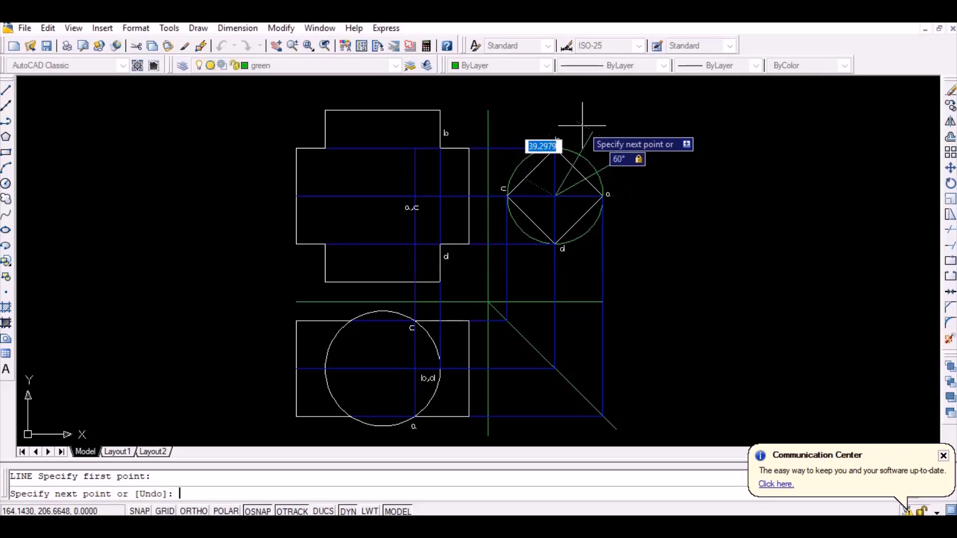
key("Return")
key("Return")
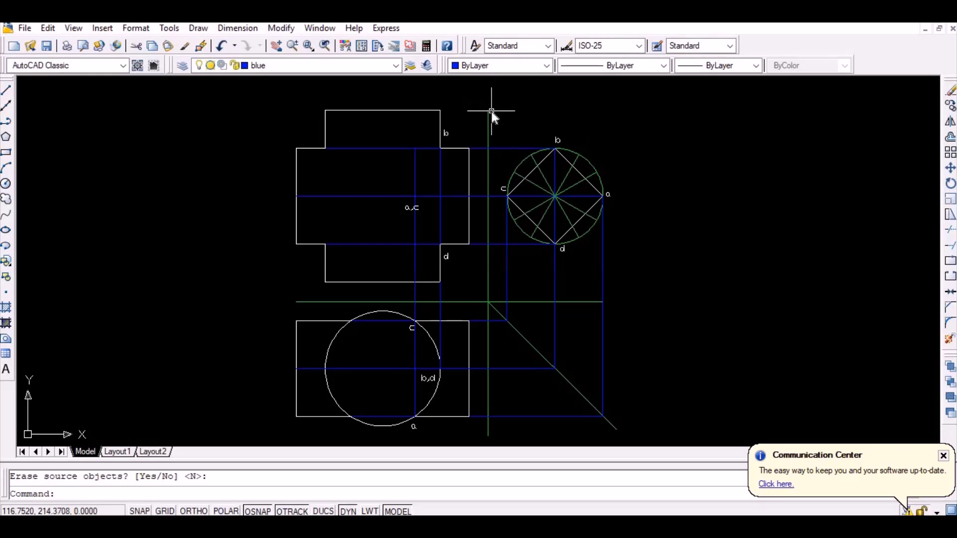
type("l")
key("Return")
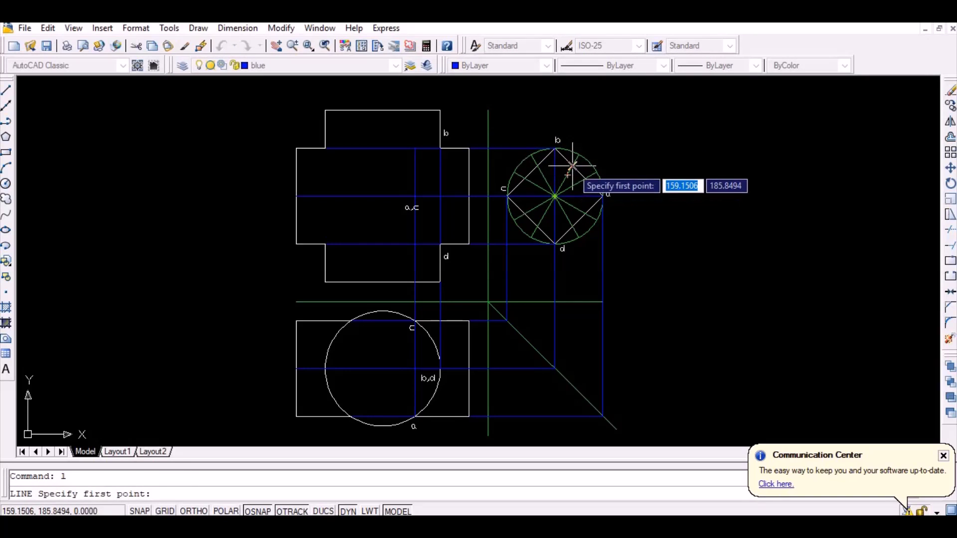
With Ortho on, project the upper circle division points horizontally left past the front view.
left_click(573, 166)
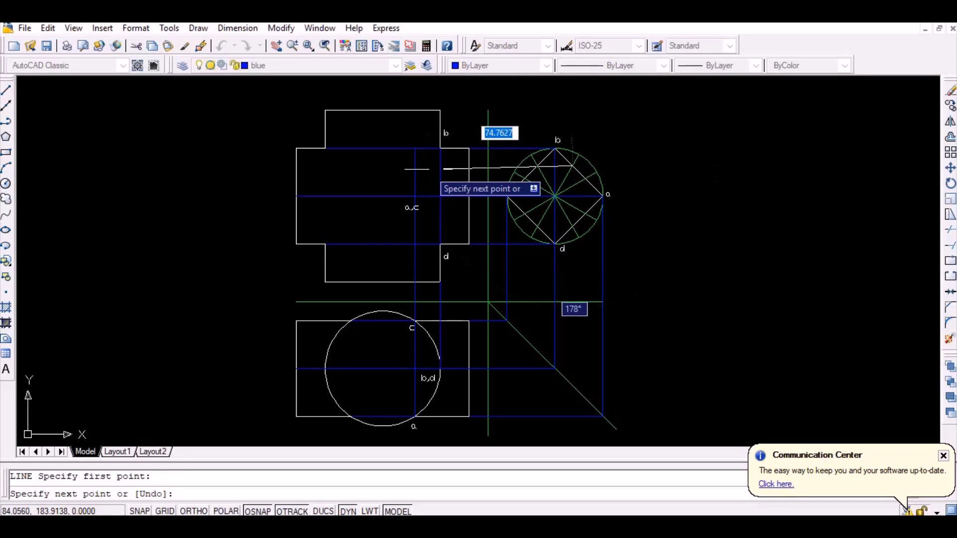
key("F8")
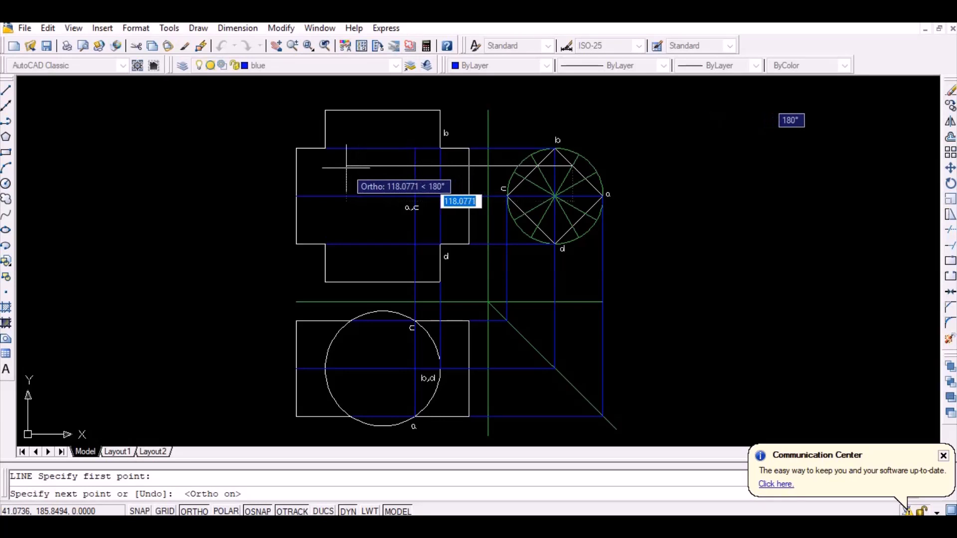
left_click(275, 166)
key("Return")
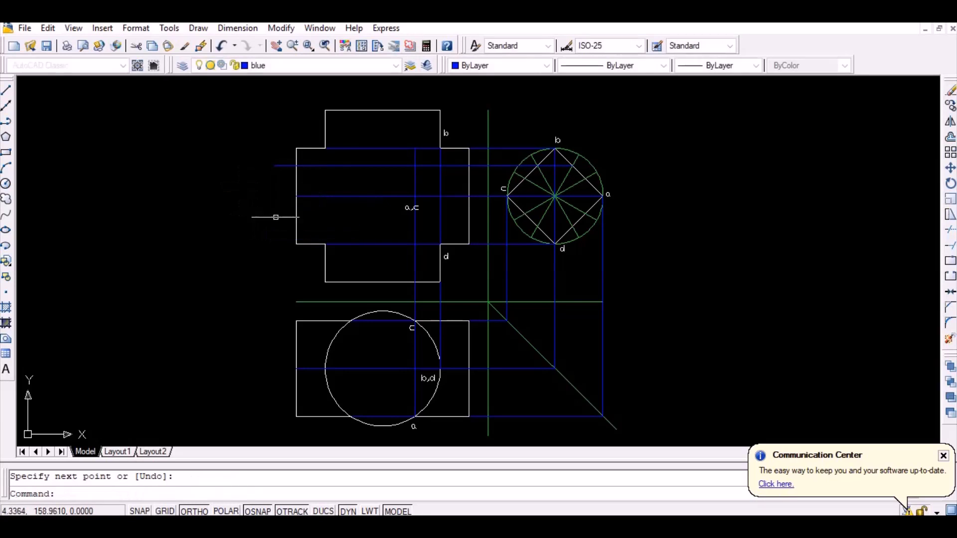
key("Return")
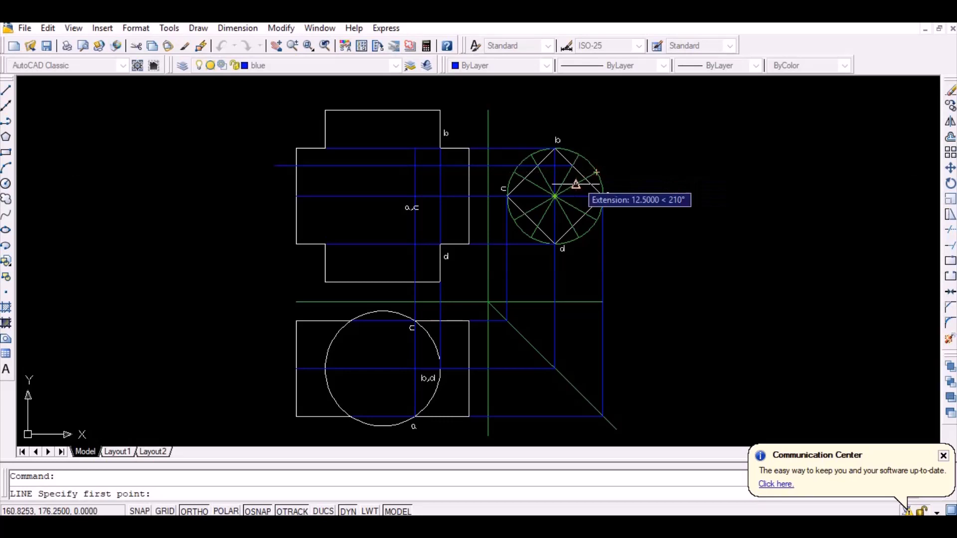
left_click(585, 178)
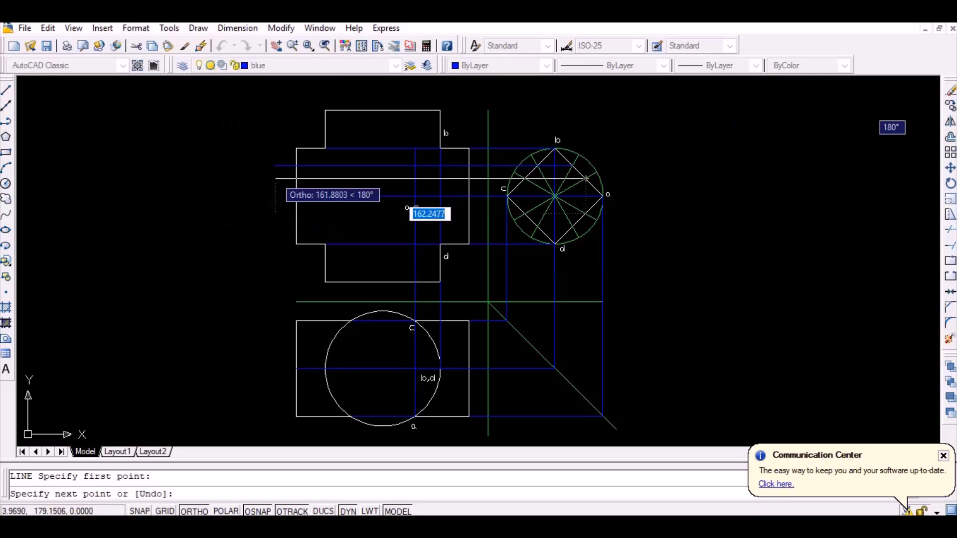
left_click(275, 178)
key("Return")
key("Return")
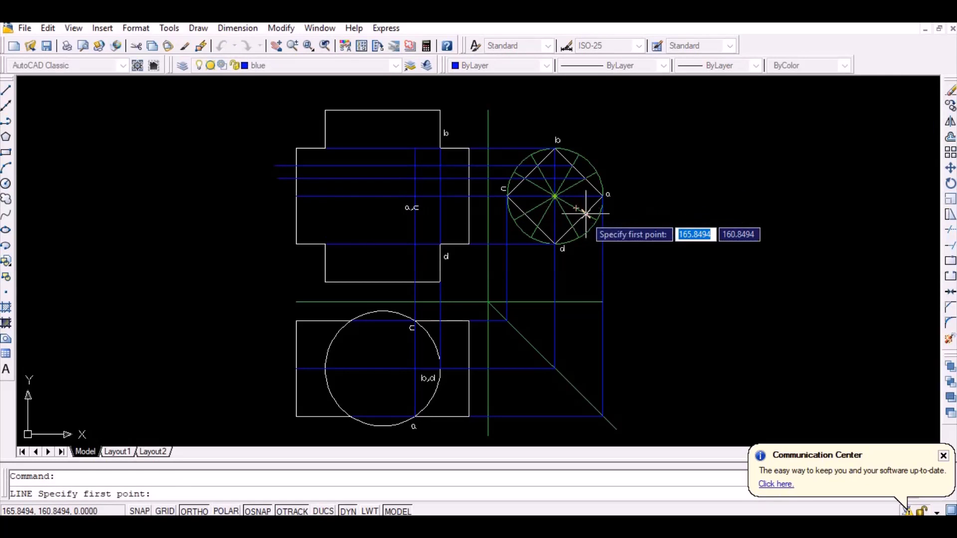
left_click(586, 213)
Finish the horizontal projectors from the lower circle division points past the front view.
left_click(277, 213)
key("Return")
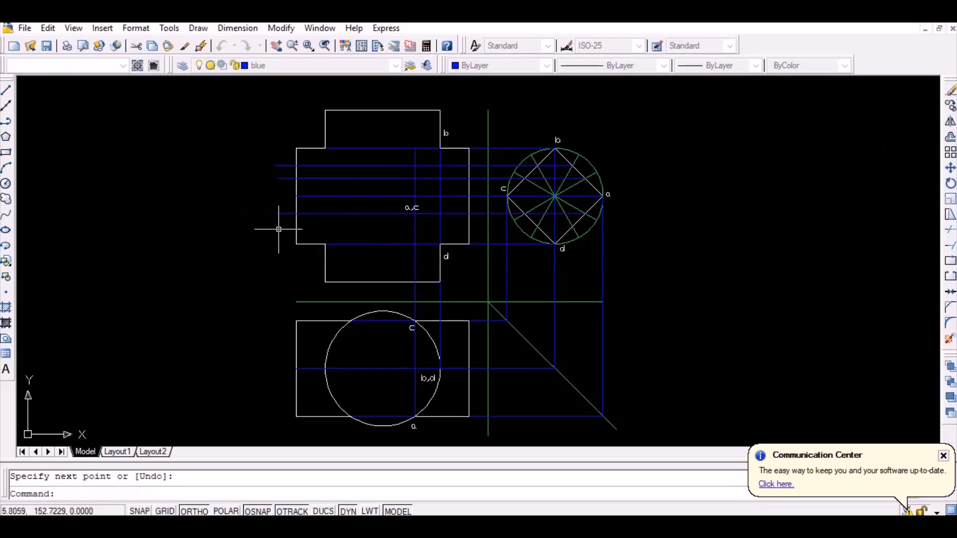
key("Return")
left_click(573, 226)
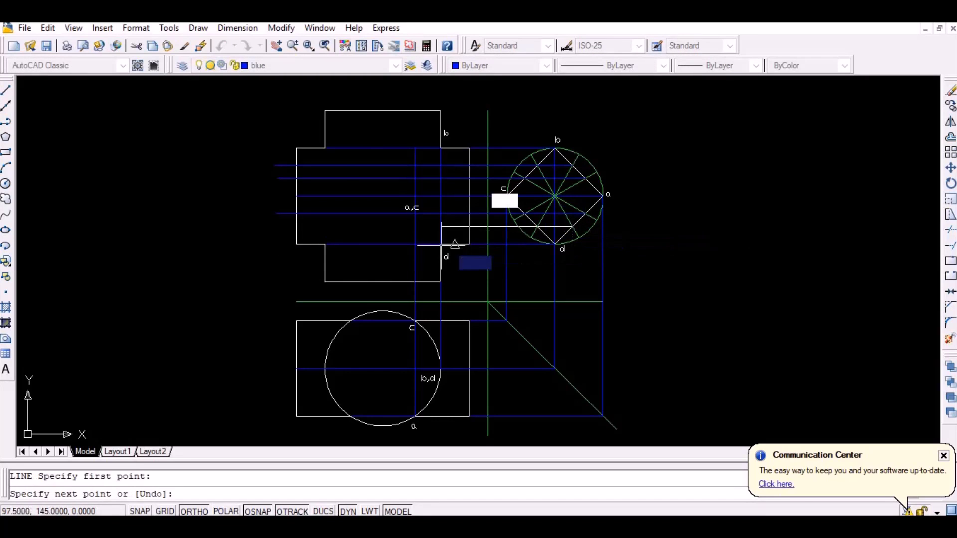
left_click(277, 225)
key("Return")
key("Return")
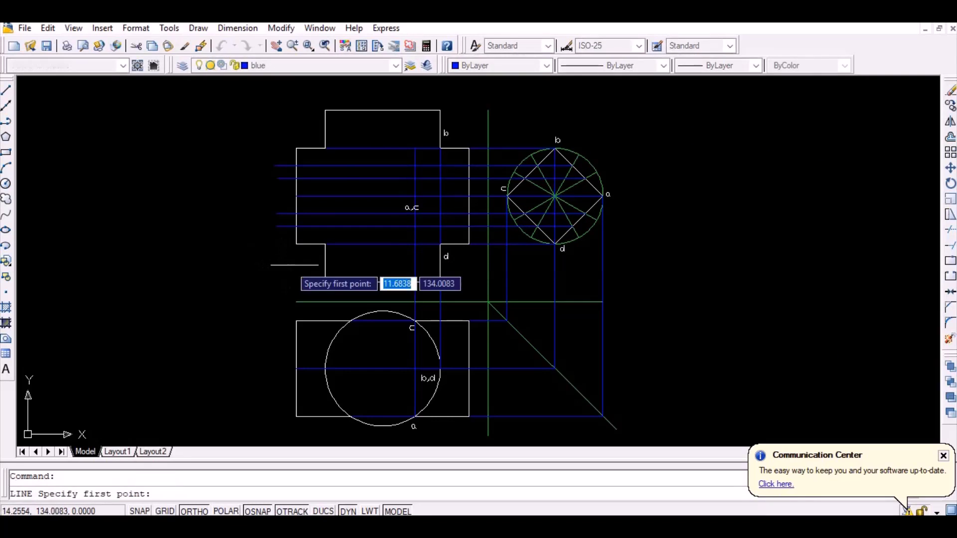
Drop vertical projectors from four circle division points down to the 45° mitre line.
left_click(525, 179)
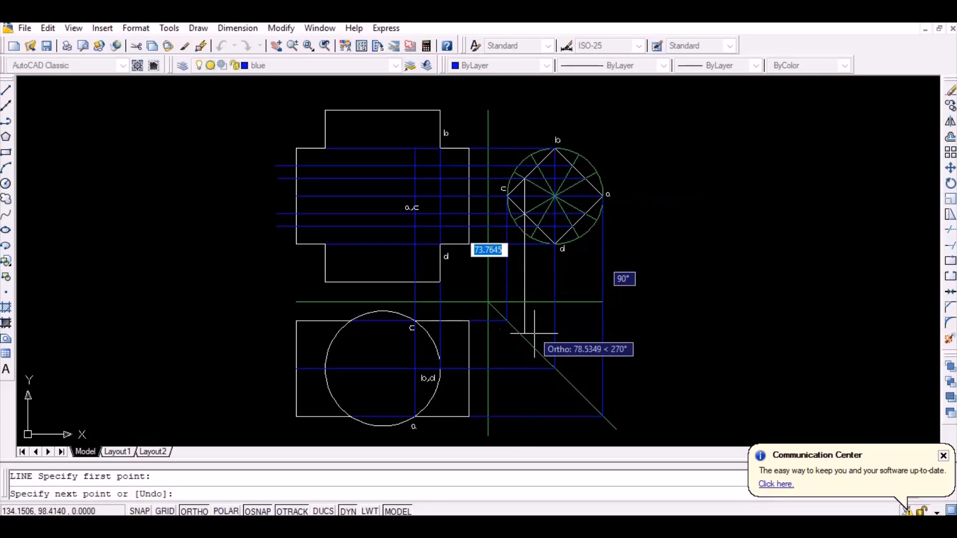
left_click(525, 352)
key("Return")
key("Return")
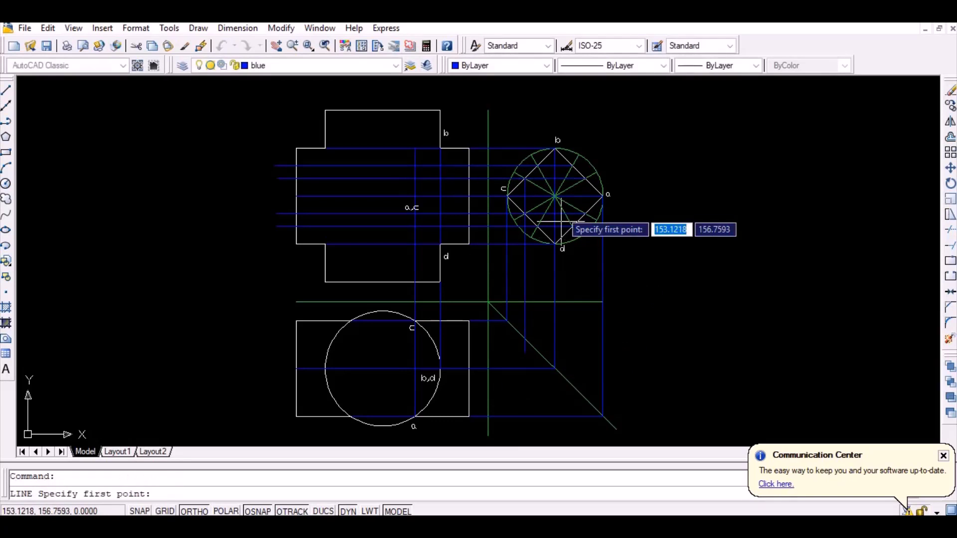
left_click(538, 167)
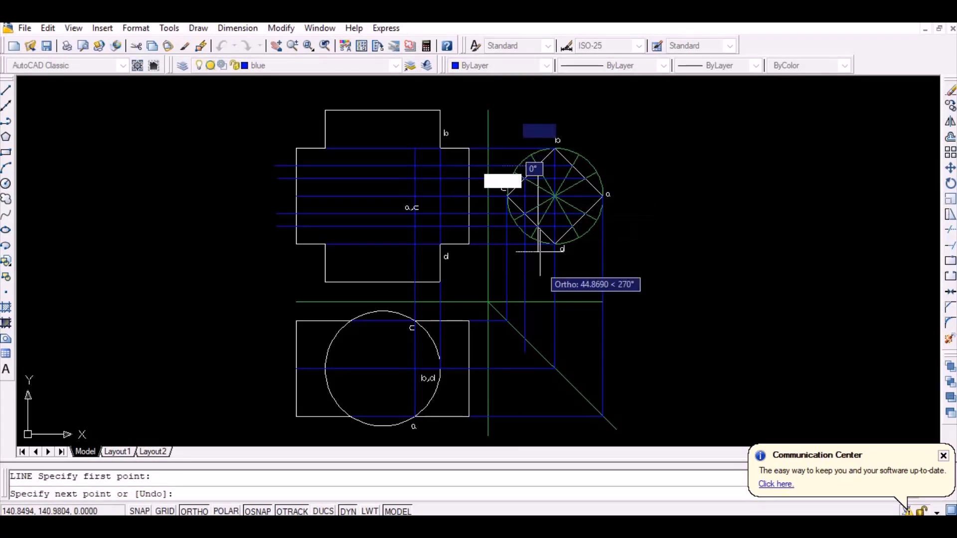
left_click(538, 380)
key("Return")
key("Return")
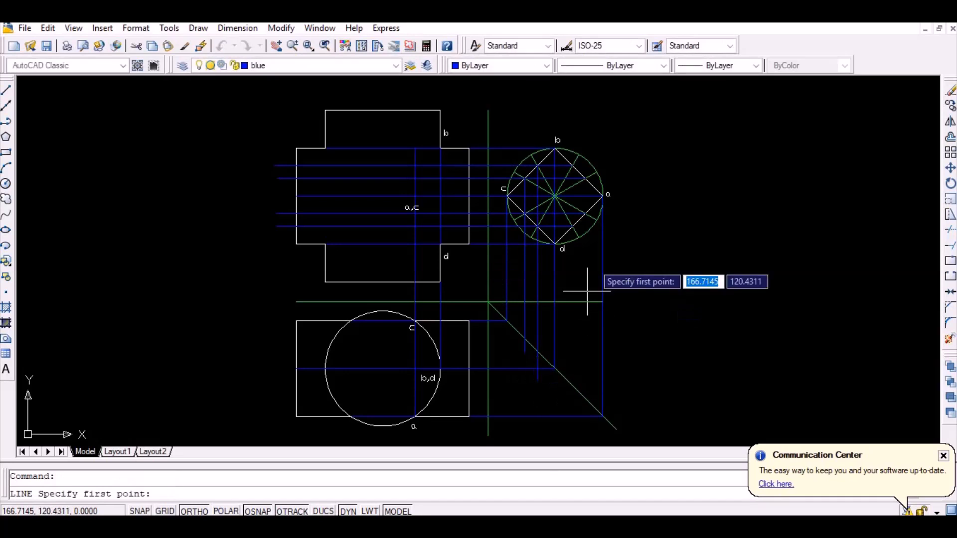
left_click(573, 166)
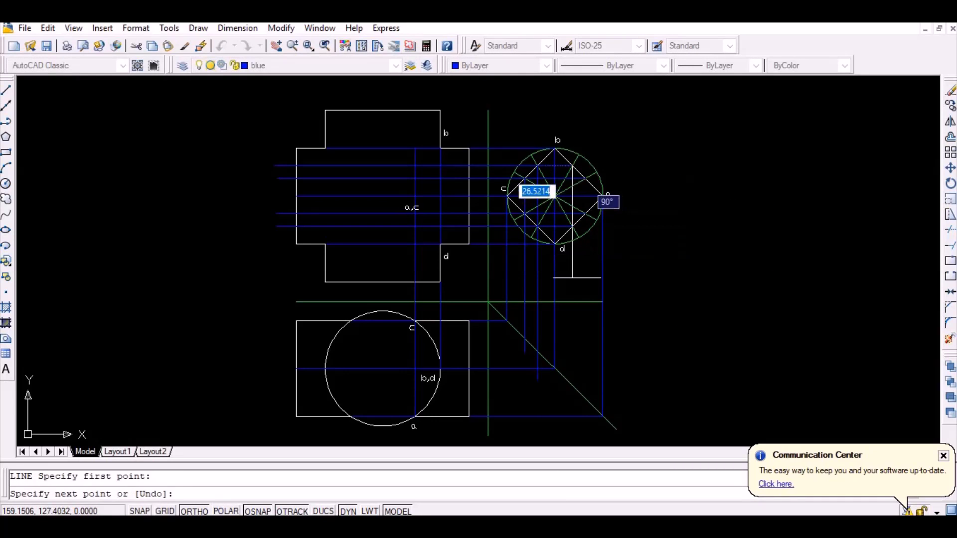
left_click(572, 400)
key("Return")
key("Return")
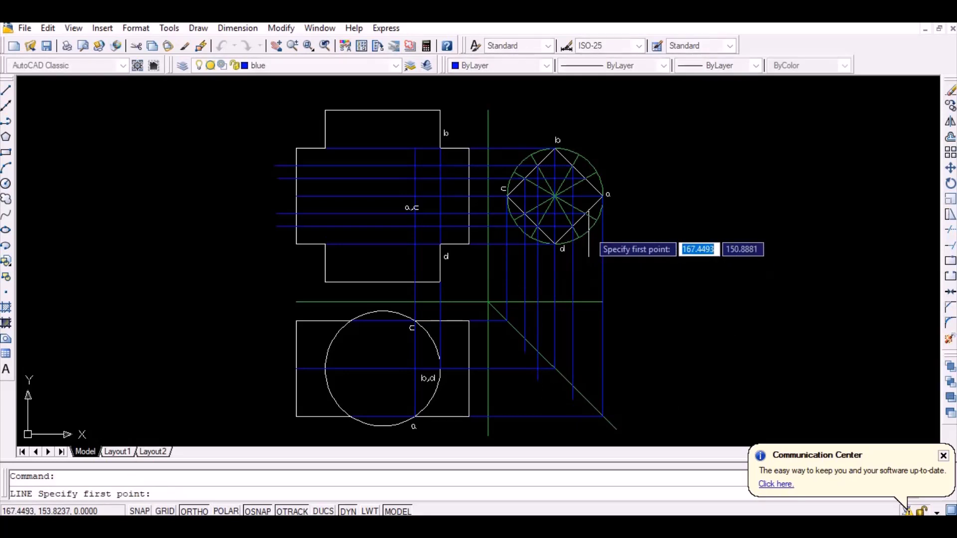
left_click(586, 179)
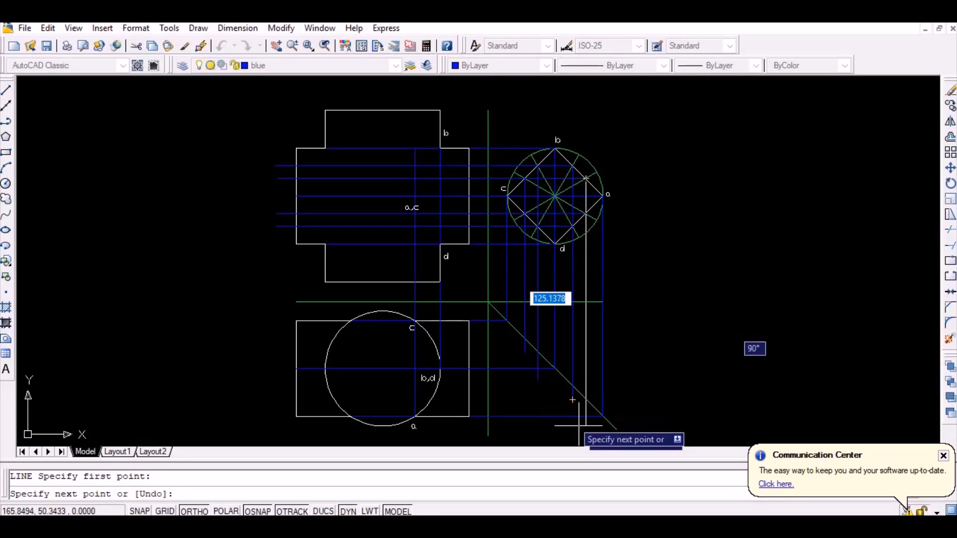
left_click(588, 402)
key("Return")
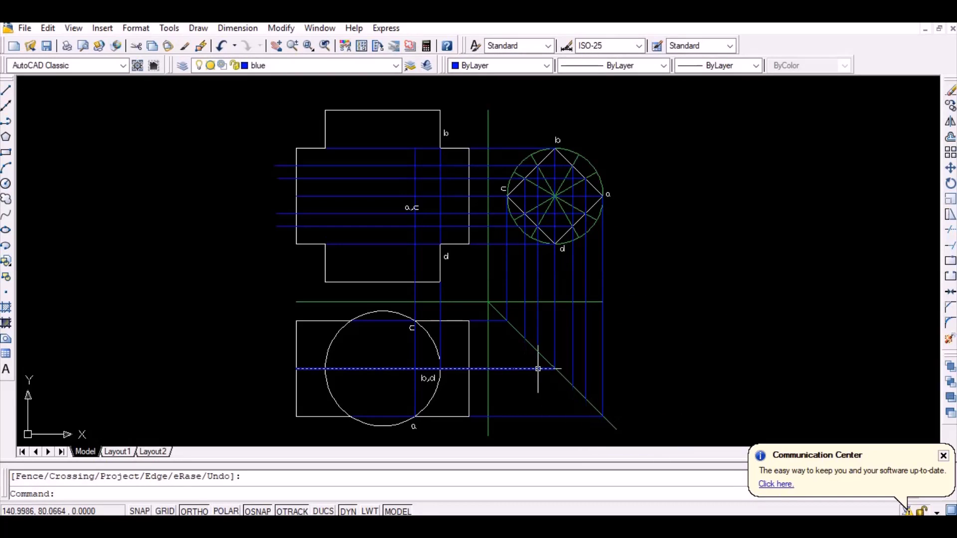
Carry the first two mitre-line intersections horizontally across the top view.
type("l")
key("Return")
left_click(525, 339)
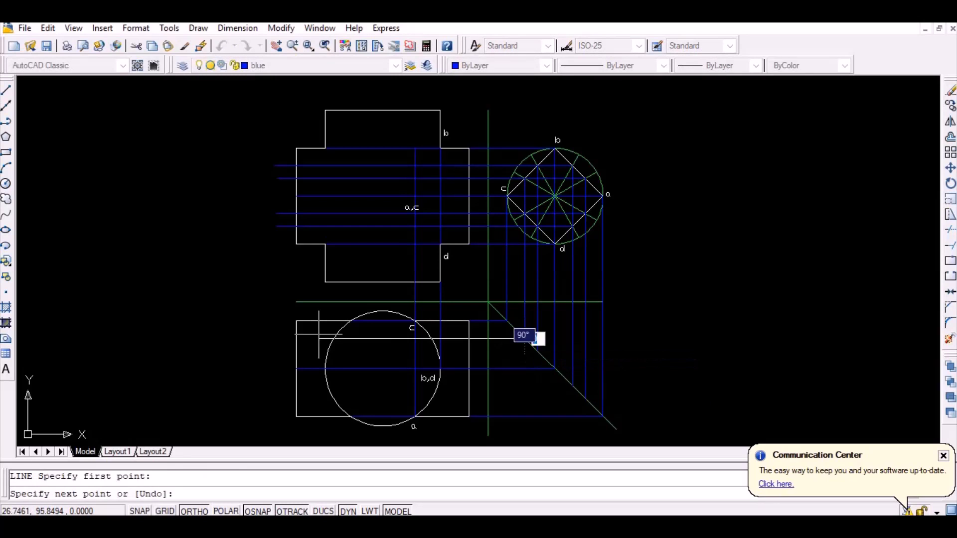
left_click(275, 339)
key("Return")
key("Return")
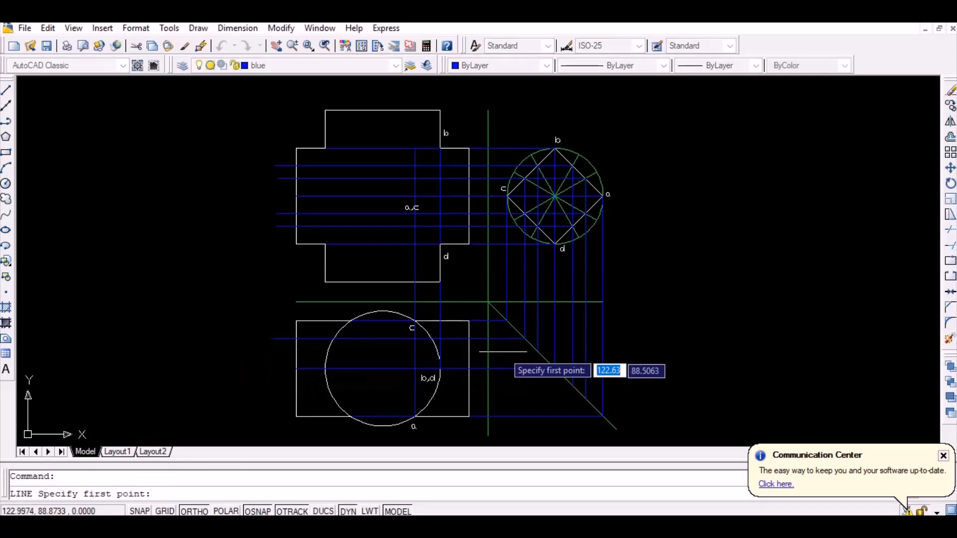
left_click(554, 369)
left_click(296, 369)
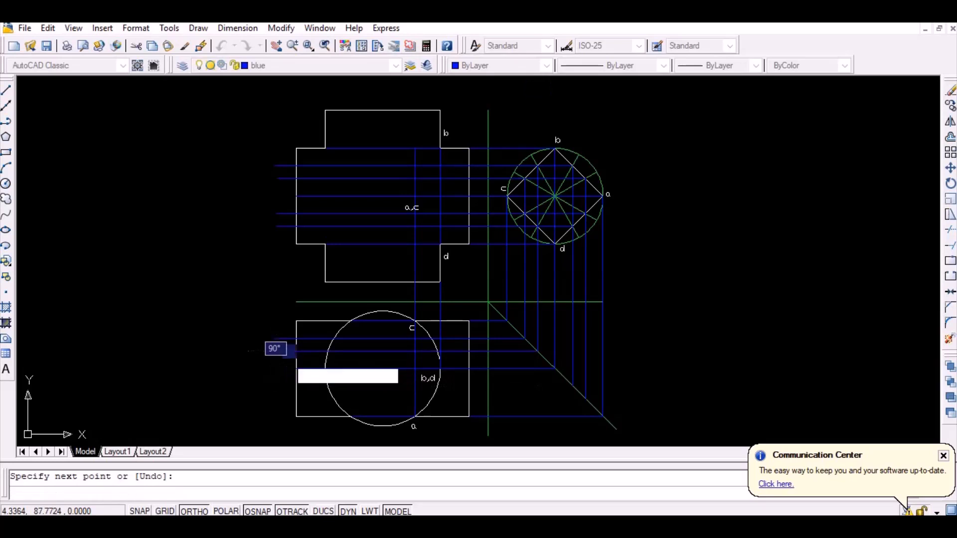
key("Return")
key("Return")
Carry the remaining two mitre-line intersections horizontally across the top view.
left_click(573, 386)
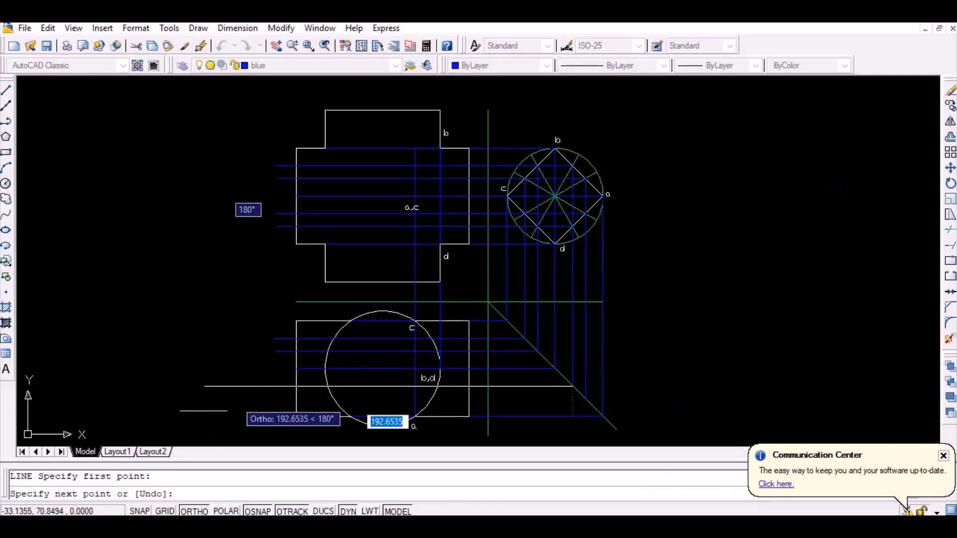
left_click(281, 384)
key("Return")
key("Return")
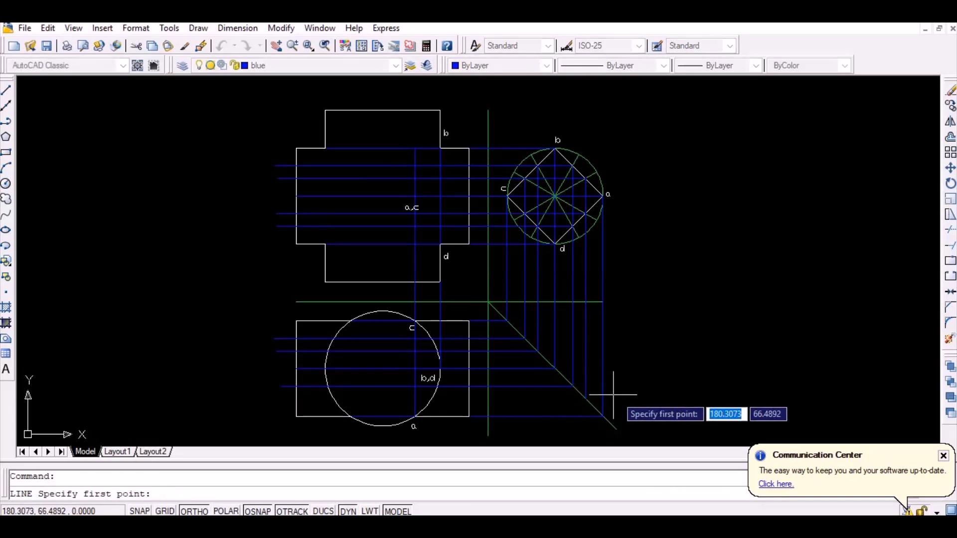
left_click(586, 398)
left_click(275, 402)
key("Return")
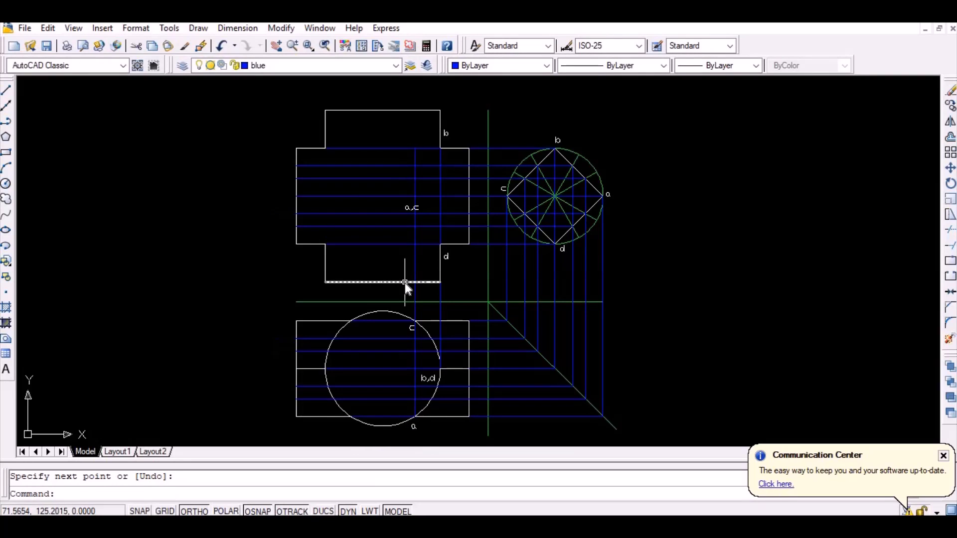
type("l")
key("Return")
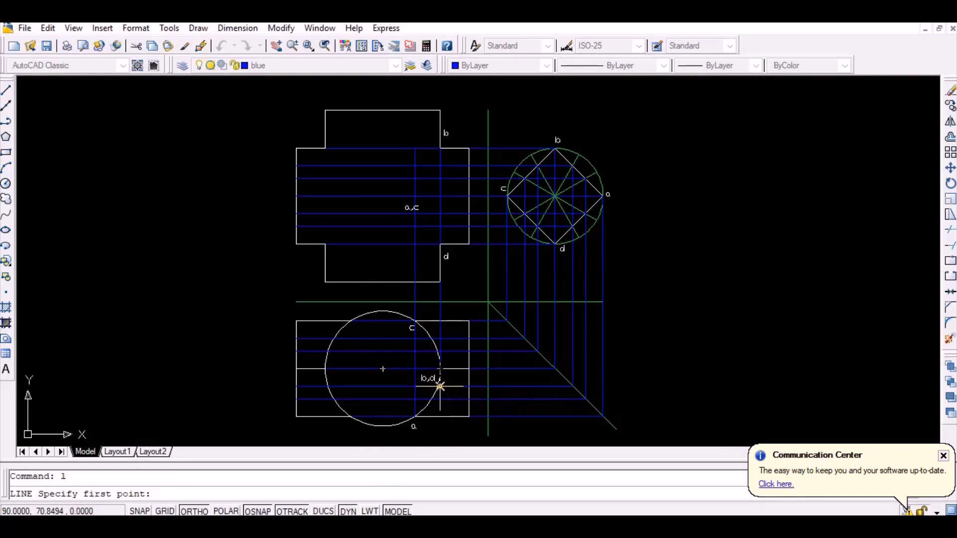
Draw a vertical projector from the top-view b,d point up past the front view's top.
scroll(435, 387, "up", 3)
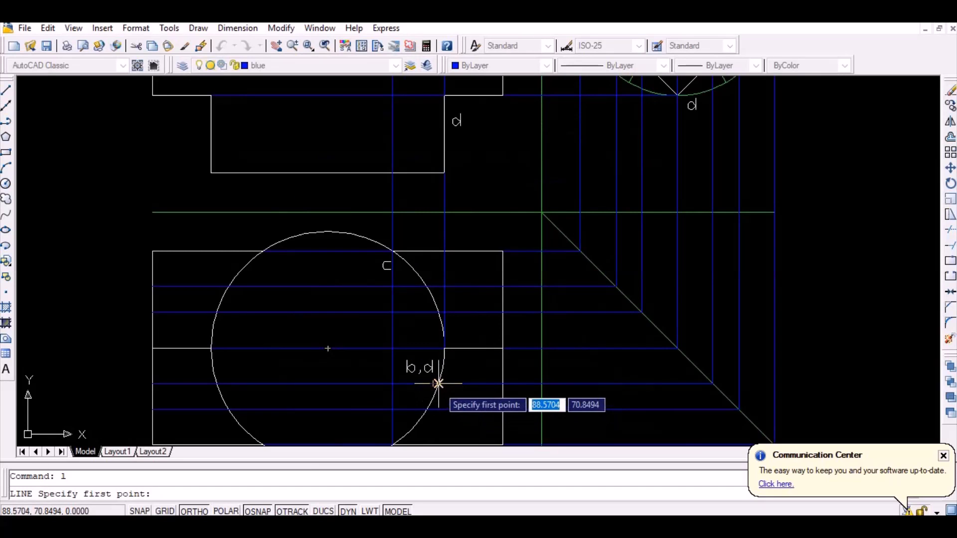
left_click(438, 386)
scroll(408, 267, "down", 2)
middle_click_drag(407, 180, 422, 229)
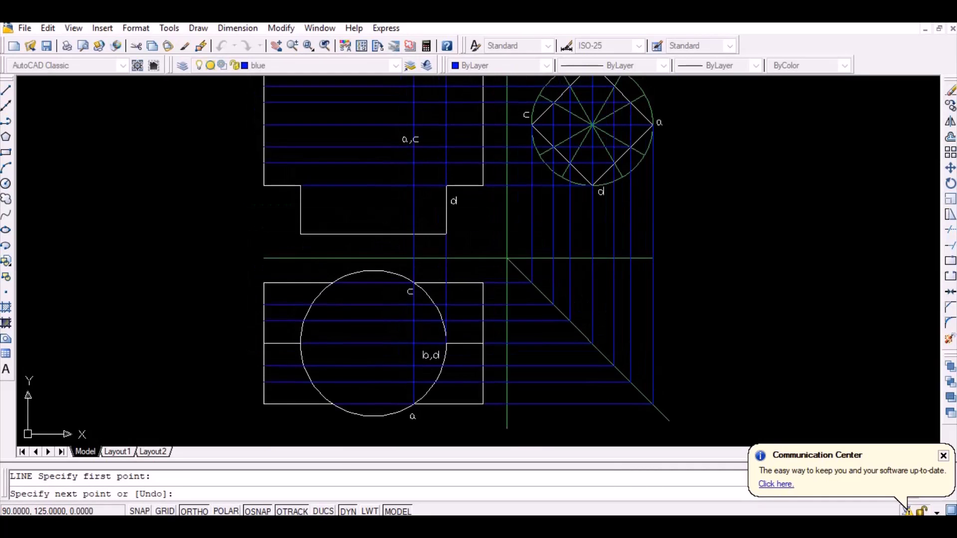
mouse_move(420, 125)
middle_mouse_down()
mouse_move(427, 145)
mouse_move(416, 183)
middle_mouse_up()
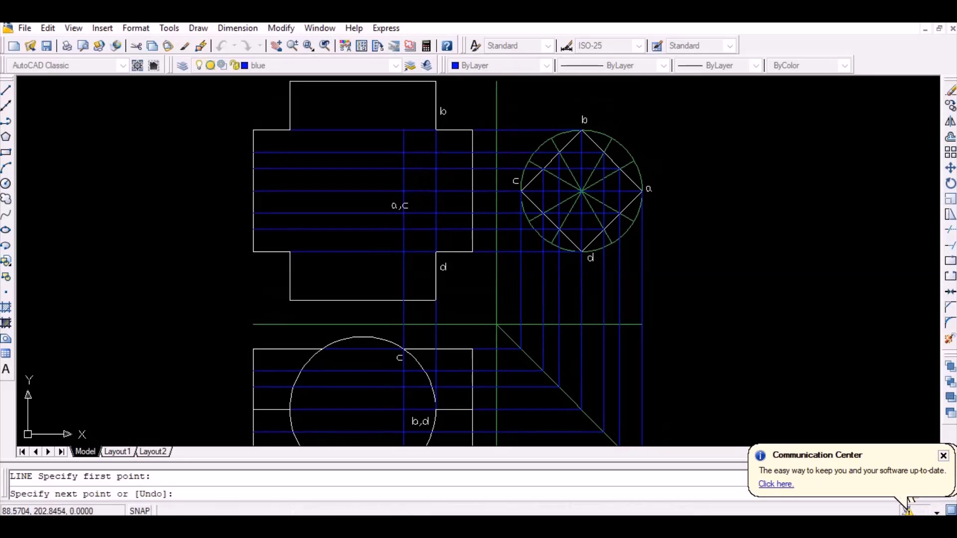
left_click(431, 111)
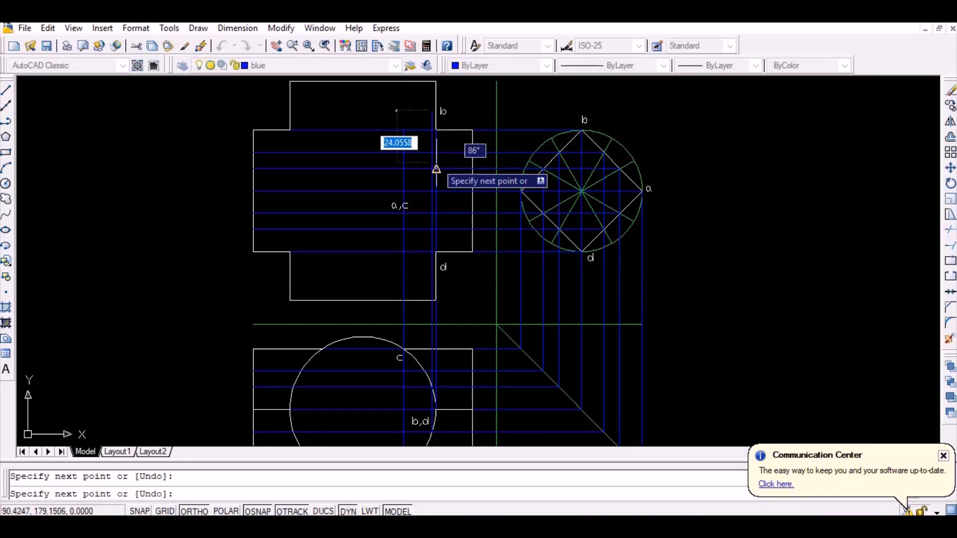
key("Return")
key("Return")
Draw a second vertical projector from the lower view up to point b.
middle_click_drag(417, 331, 382, 222)
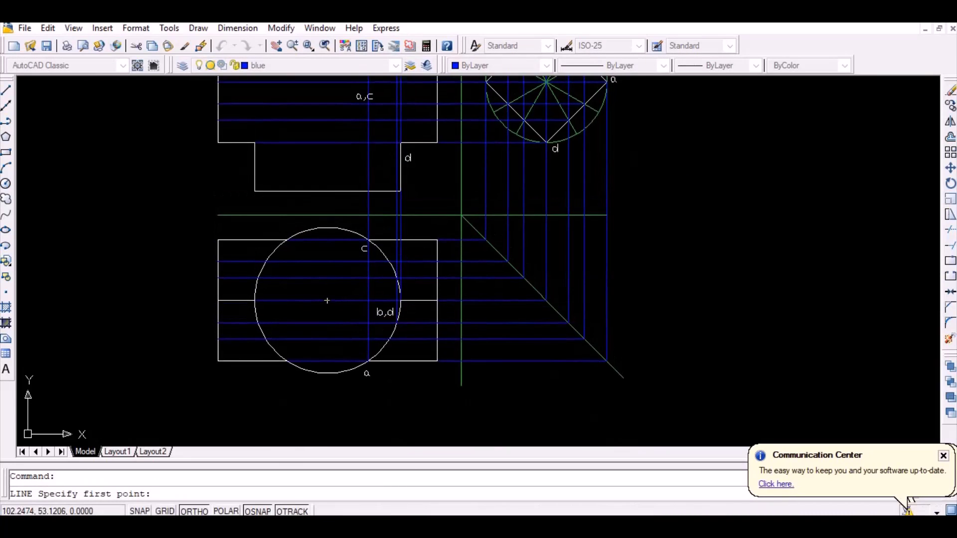
left_click(389, 339)
middle_click_drag(359, 150, 373, 251)
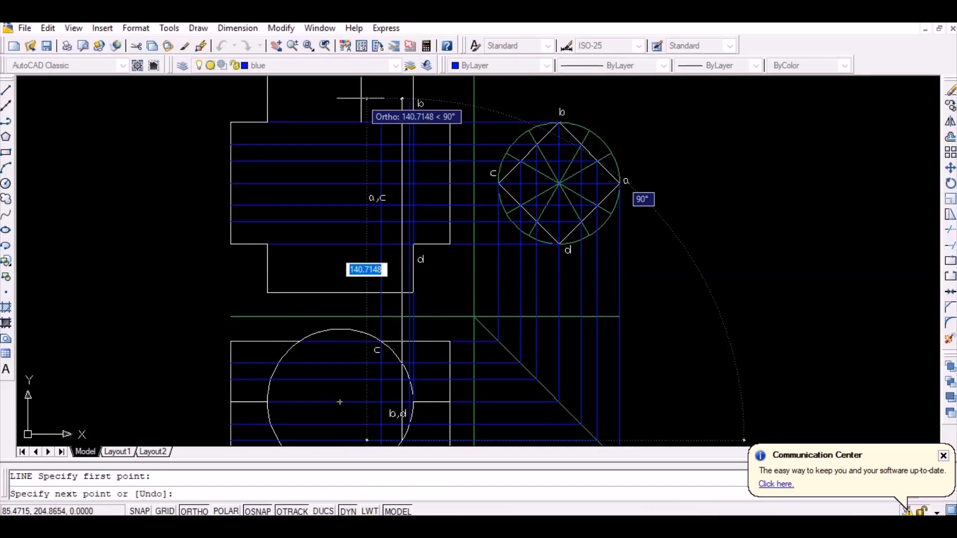
left_click(361, 98)
key("Return")
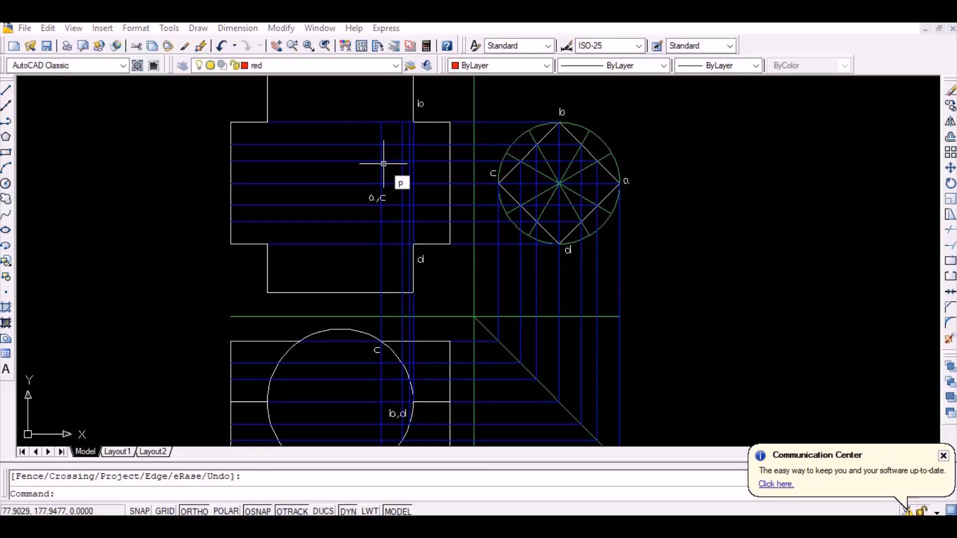
Place points at front-view intersections, on the side-view circle and at the lower circle's centre.
type("point")
key("Return")
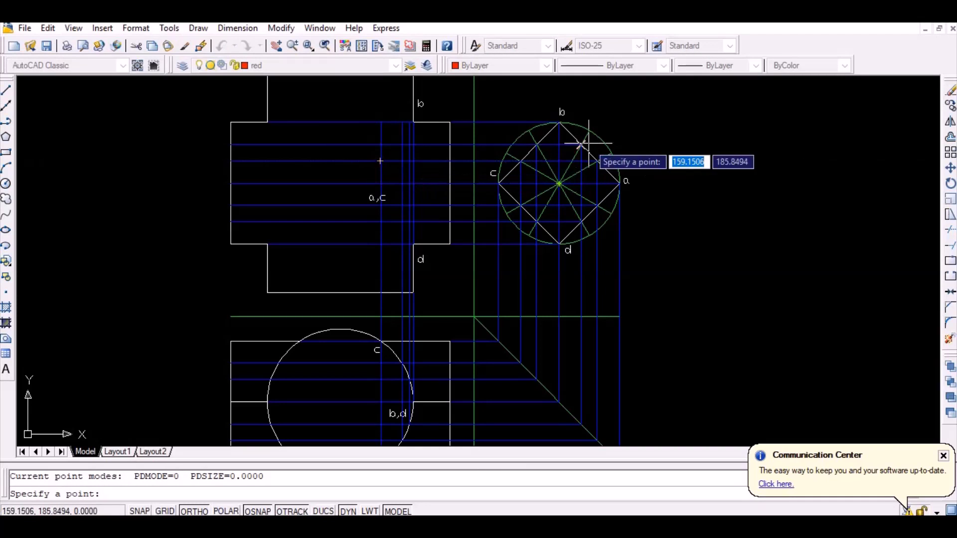
left_click(402, 144)
left_click(520, 161)
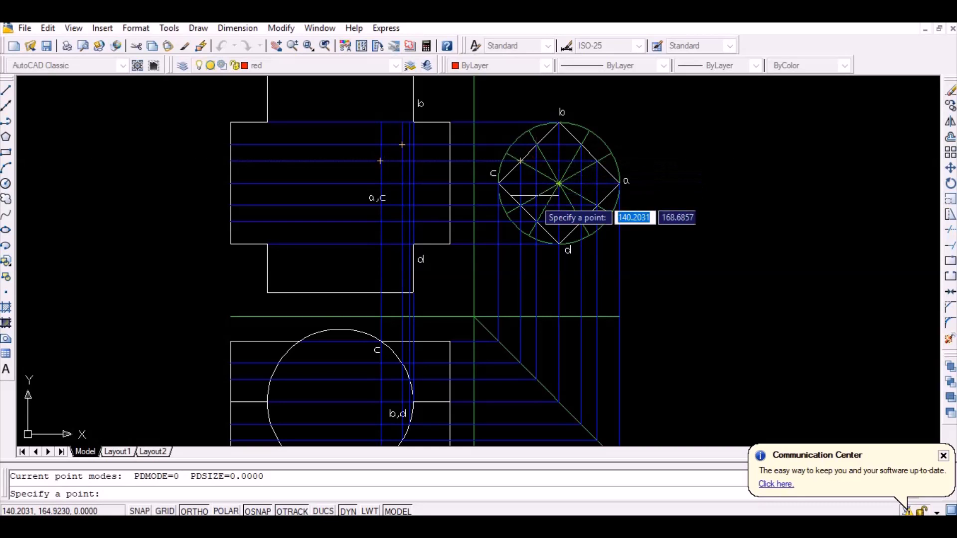
left_click(413, 364)
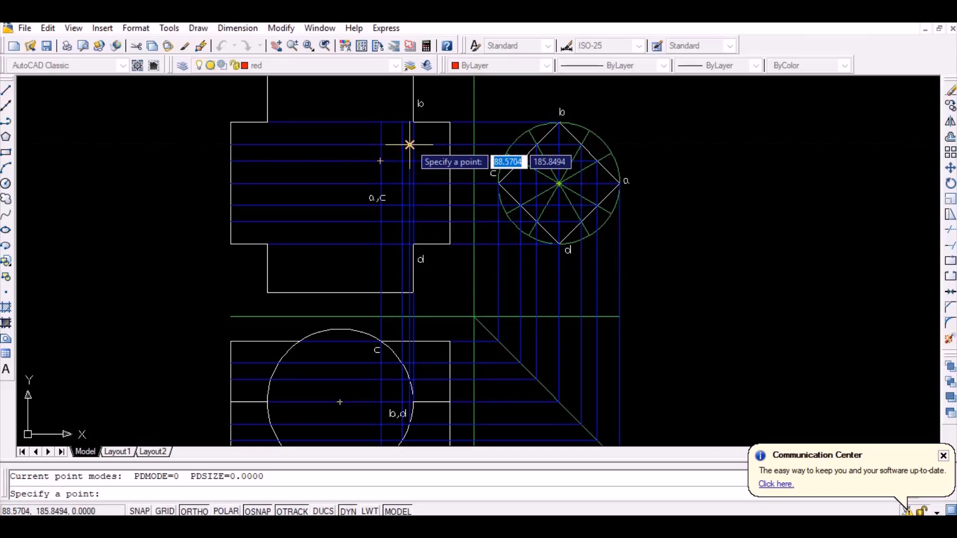
left_click(409, 145)
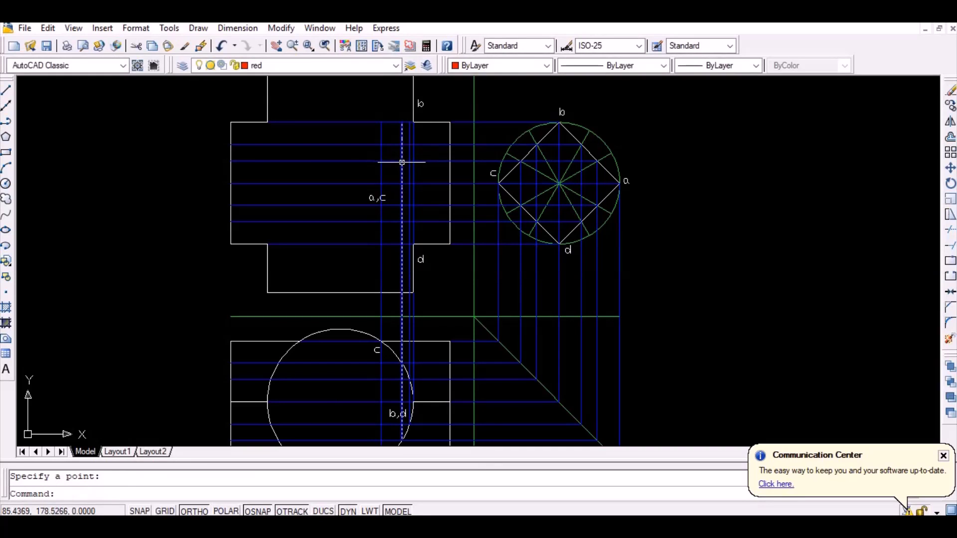
Set PDMODE to 3 so points display as X marks, then restart POINT.
type("pdmod")
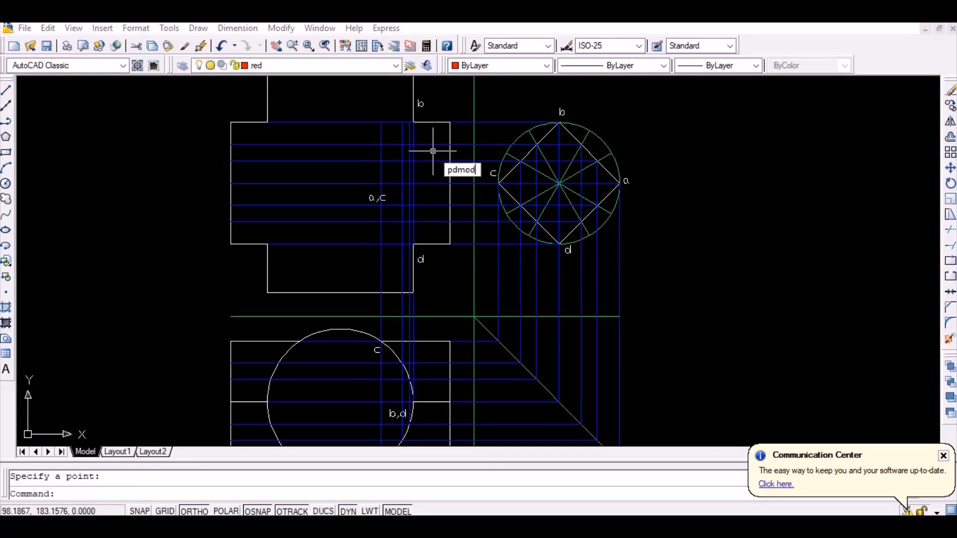
type("e")
key("Return")
type("3")
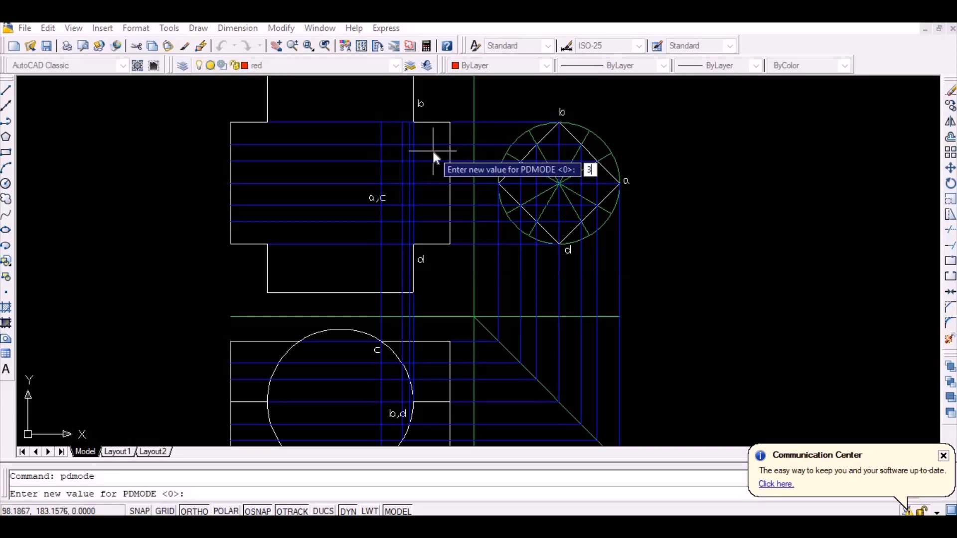
key("Return")
type("poi")
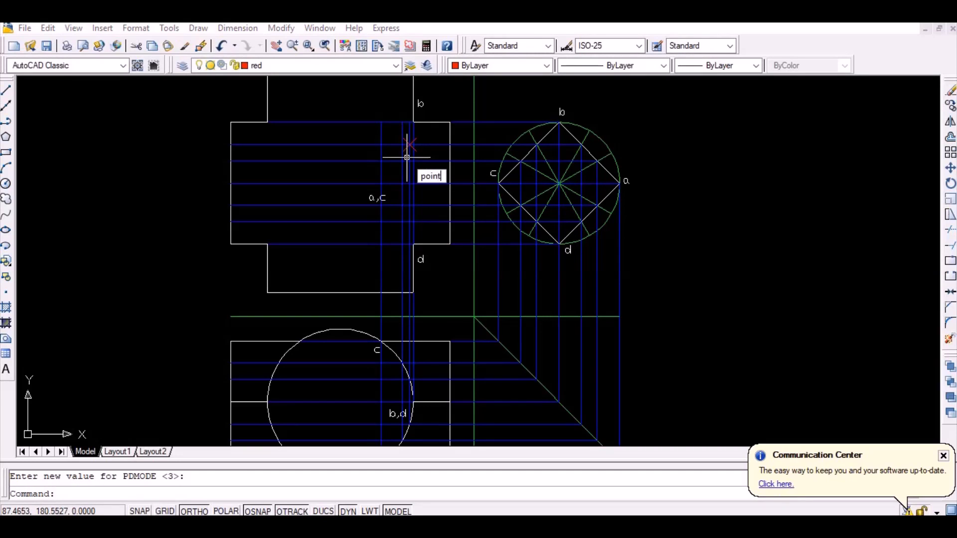
type("nt")
key("Return")
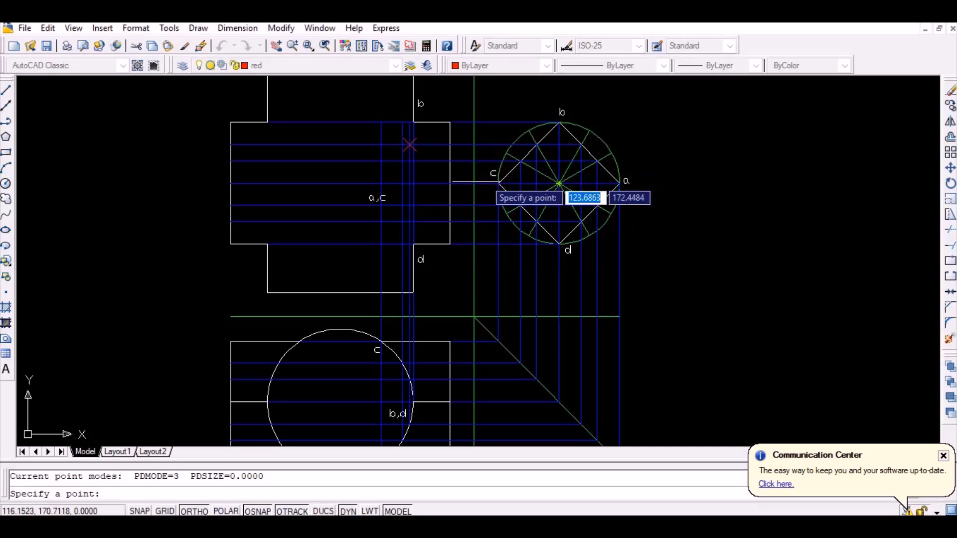
Place red X points on the first front-view intersection and the one near a,c.
left_click(402, 161)
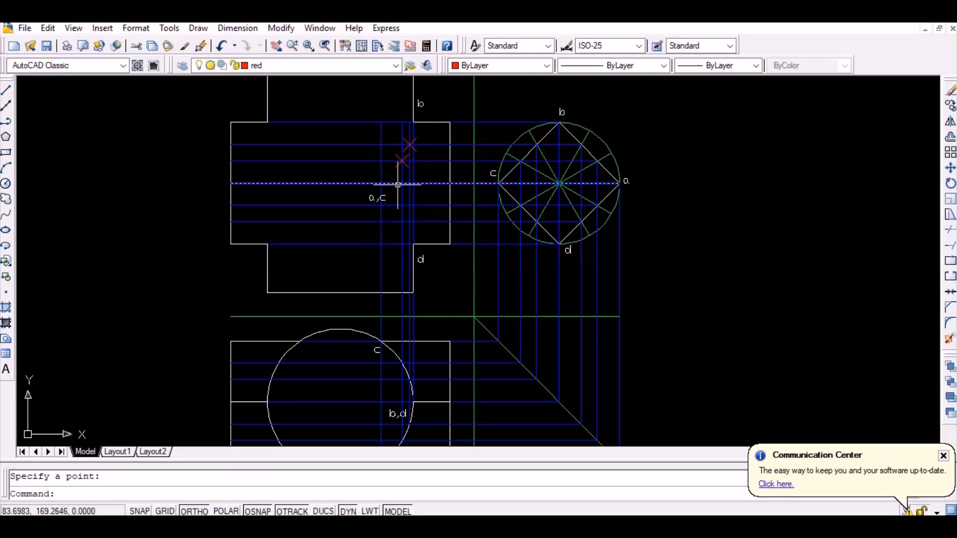
key("Return")
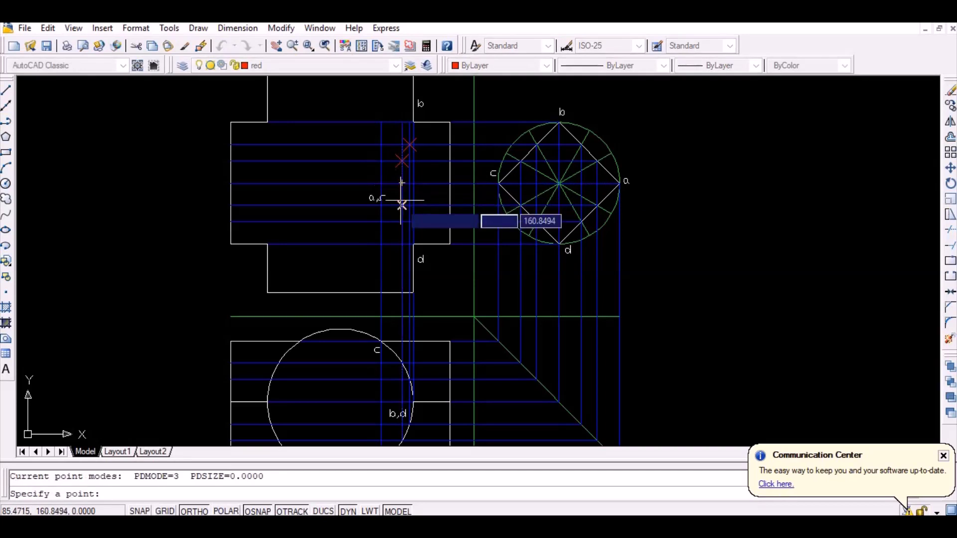
left_click(381, 183)
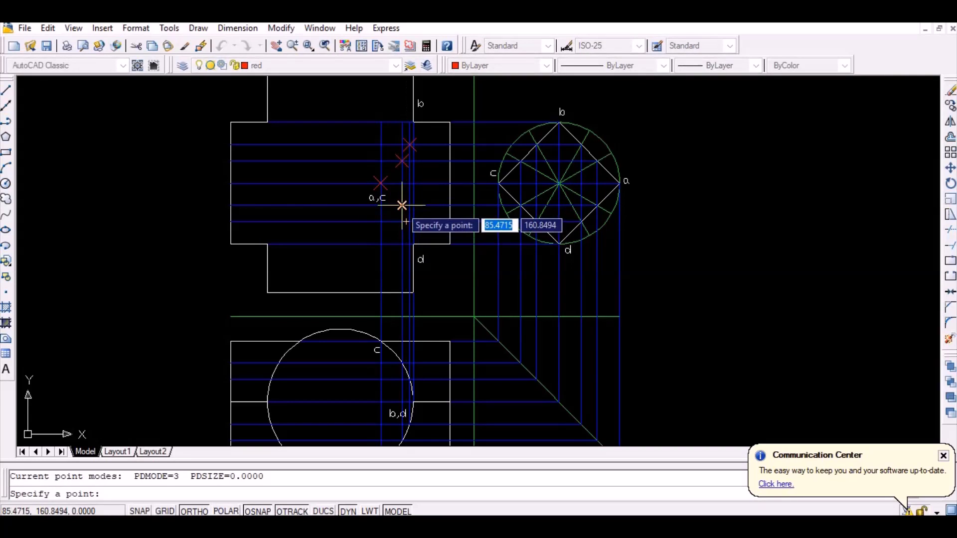
key("Return")
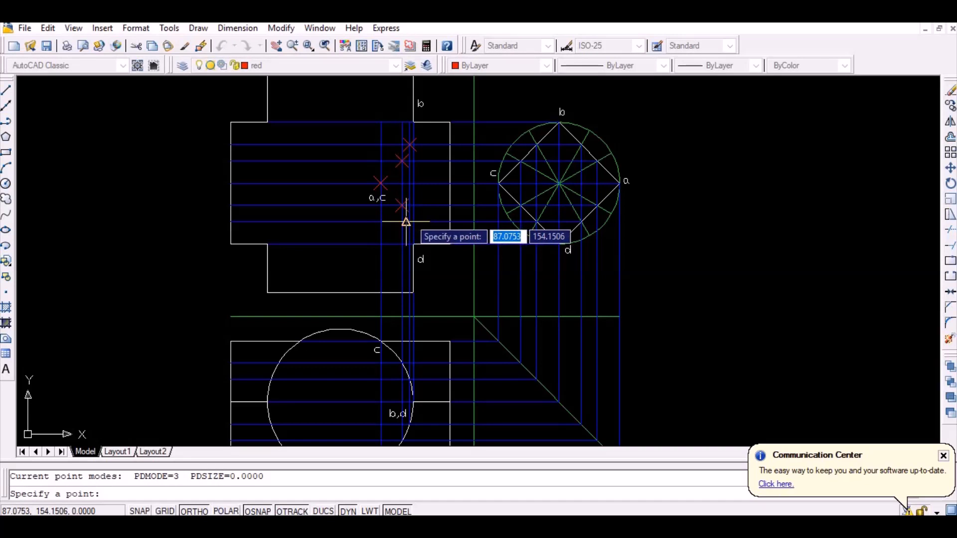
Mark the lowest intersection near d and point b with red X's, then make layer 0 current.
scroll(406, 221, "up", 2)
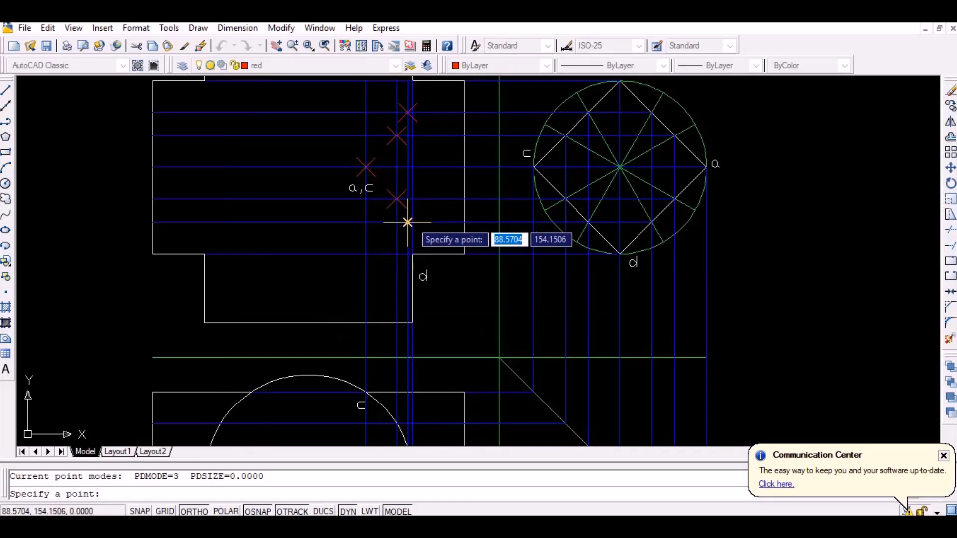
left_click(414, 255)
scroll(418, 252, "up", 2)
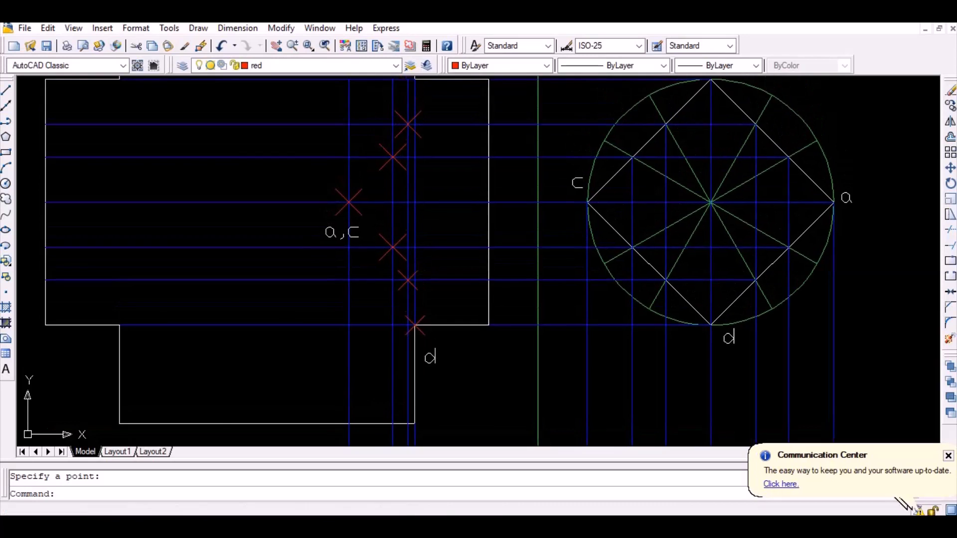
scroll(423, 252, "down", 3)
key("Return")
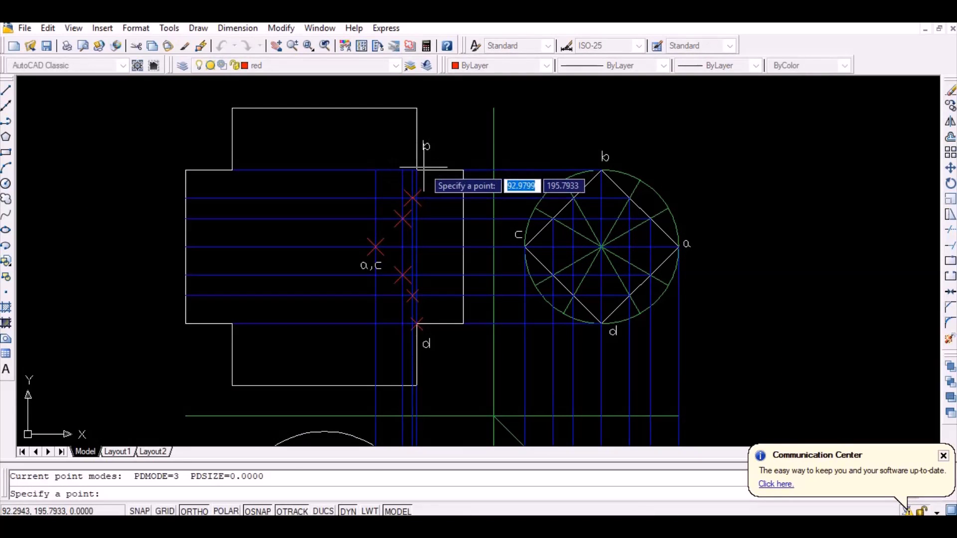
left_click(417, 170)
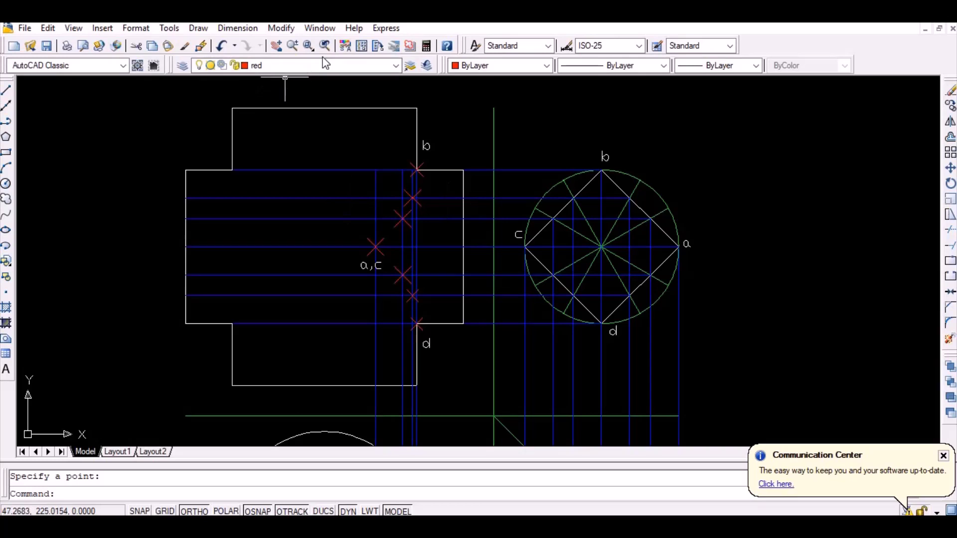
left_click(322, 69)
left_click(315, 79)
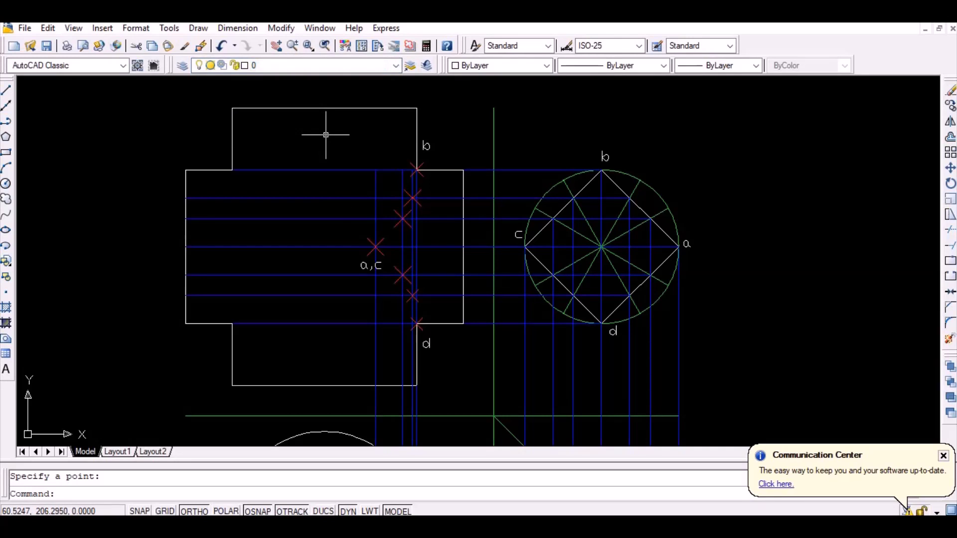
Start a spline at corner b and pass it through the upper red X below.
key("Return")
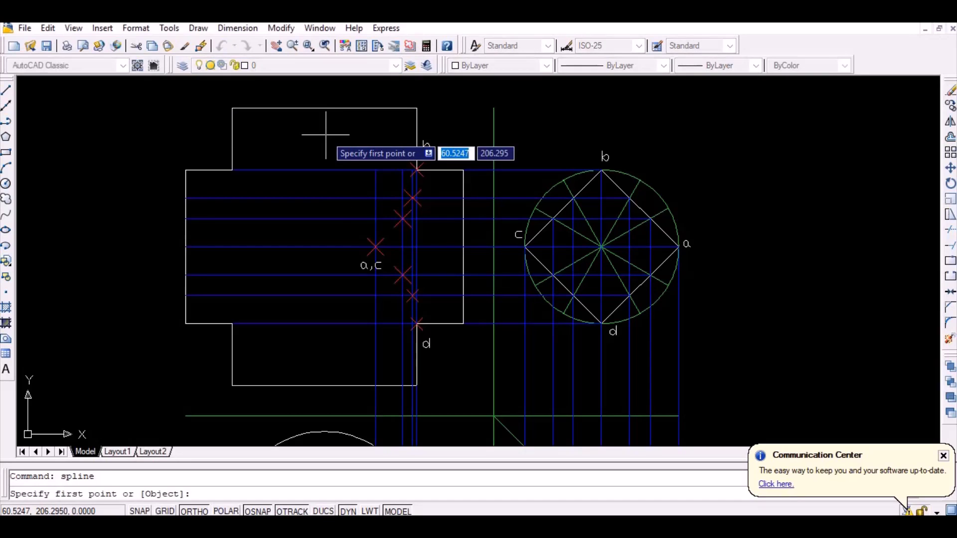
left_click(417, 170)
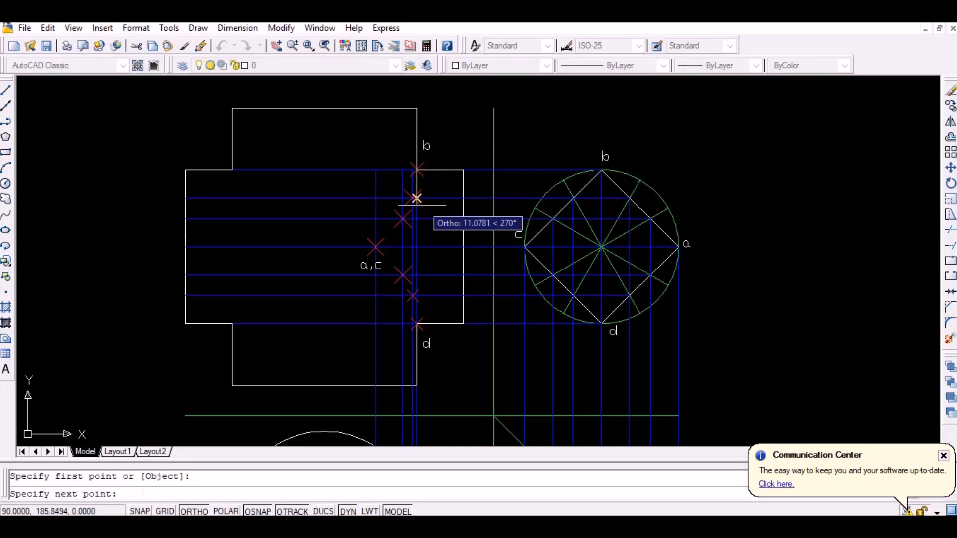
left_click(412, 198)
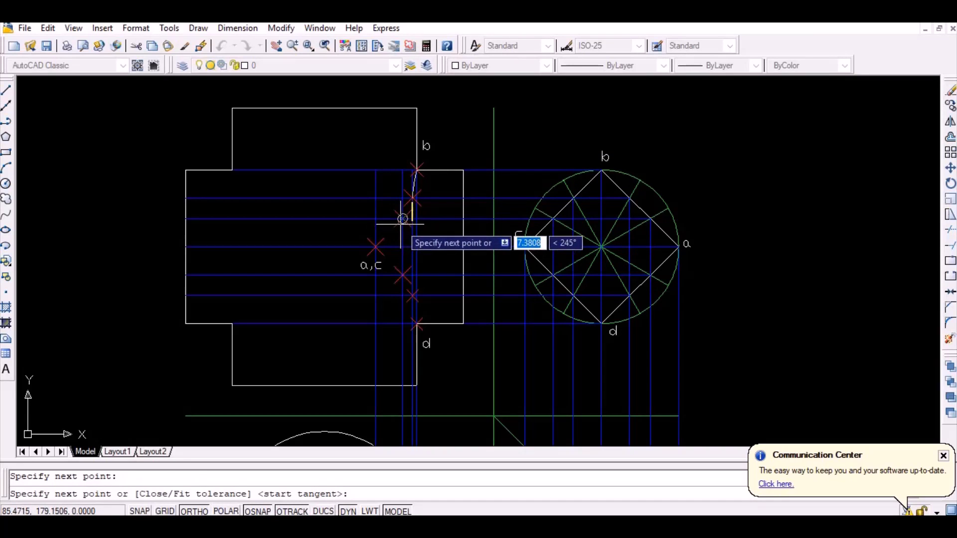